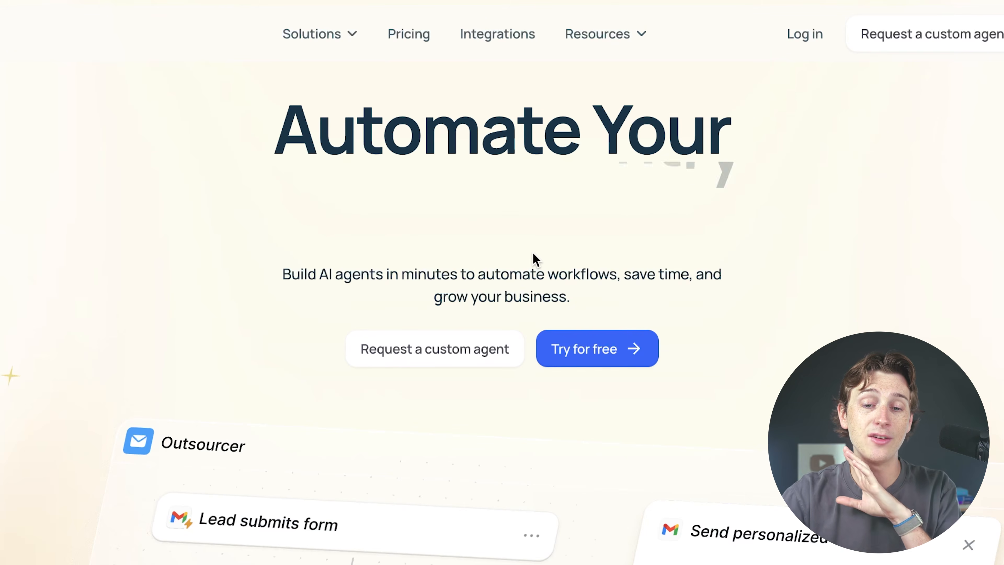
Sign up for Lindy with a Google account and start the free 7-day Pro trial
scroll(599, 305, down, 5)
scroll(599, 305, up, 5)
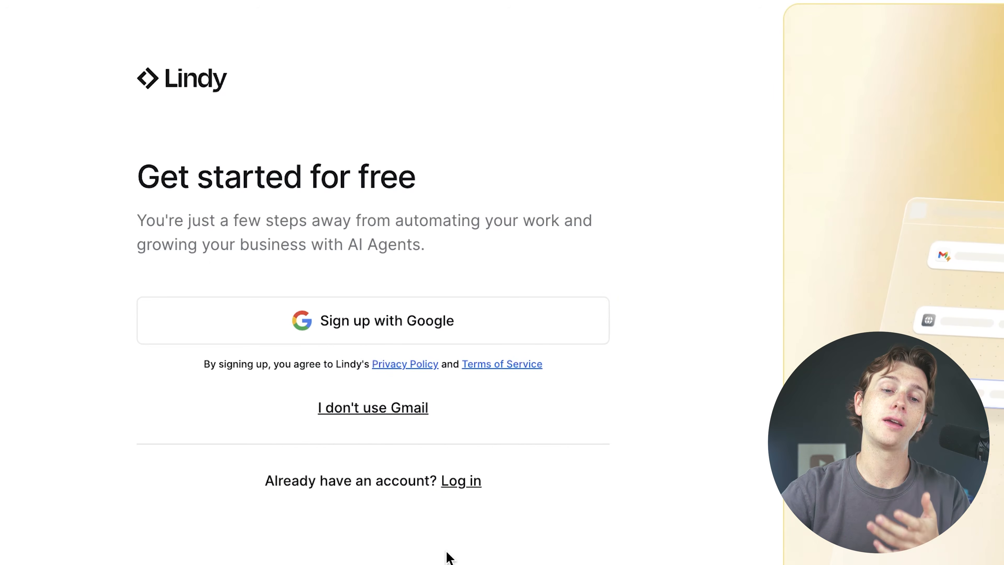
click(470, 327)
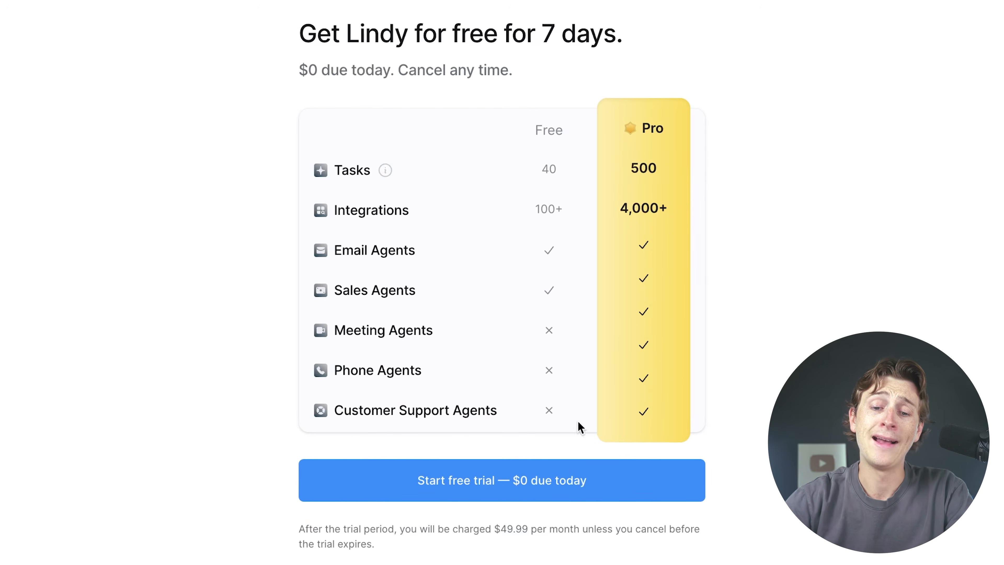
click(532, 482)
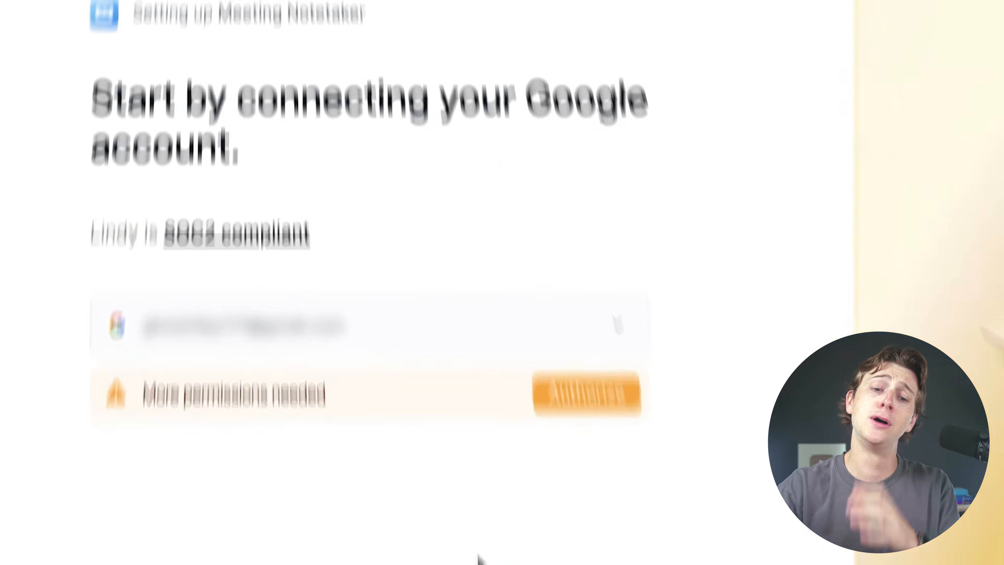
Authorize Lindy to access the chosen Google account
click(569, 431)
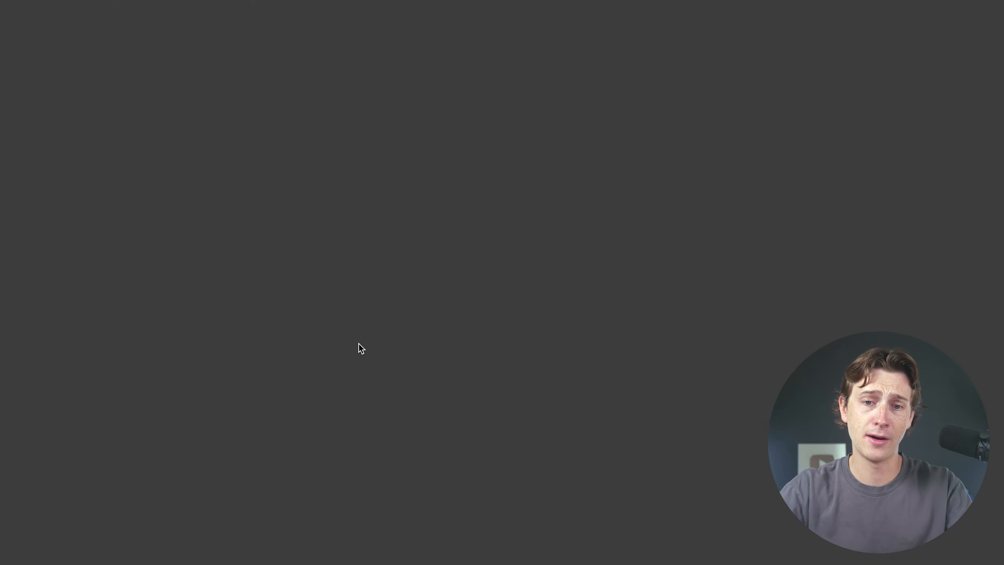
click(563, 218)
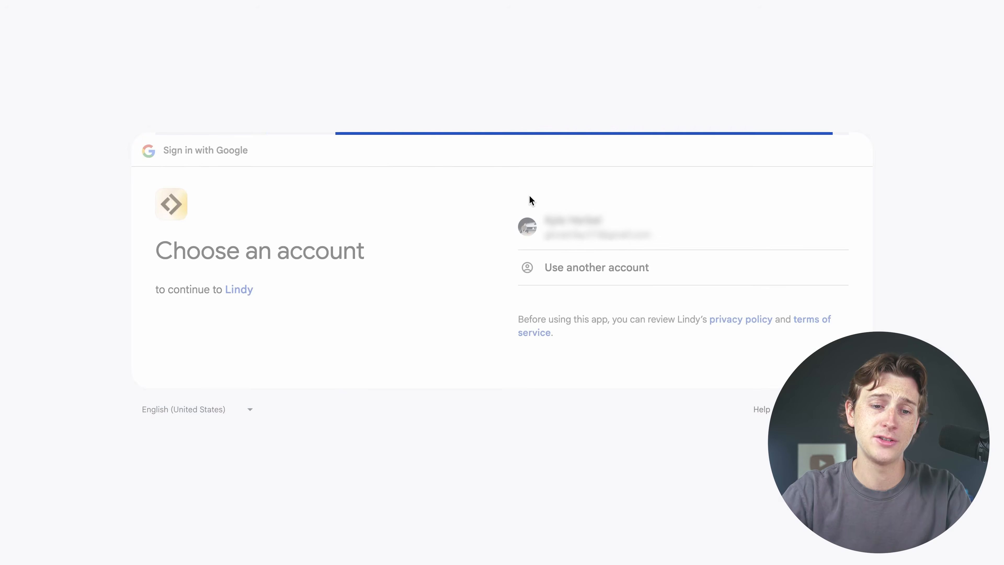
click(731, 355)
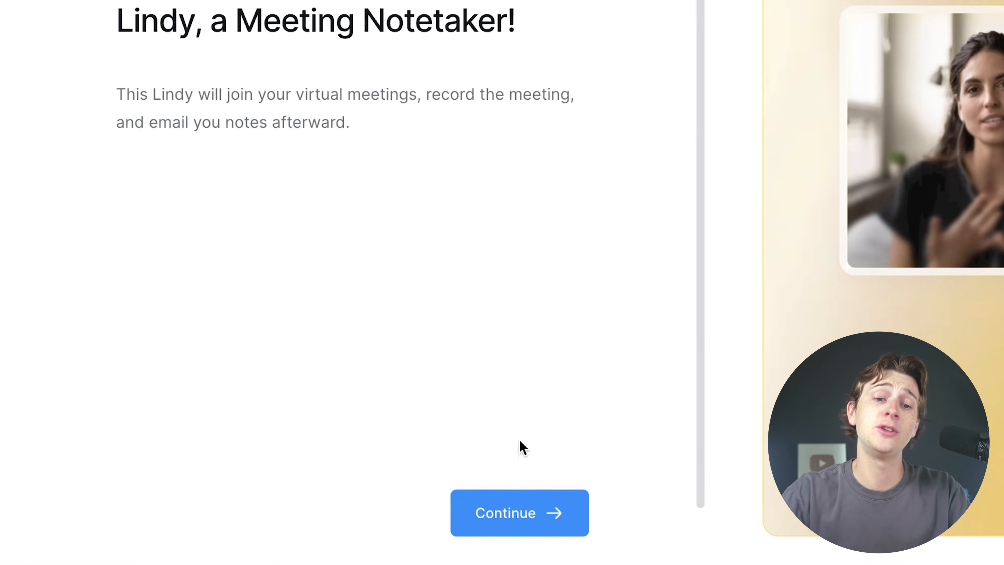
Set the Meeting Notetaker to use the first listed calendar and finish onboarding
click(519, 503)
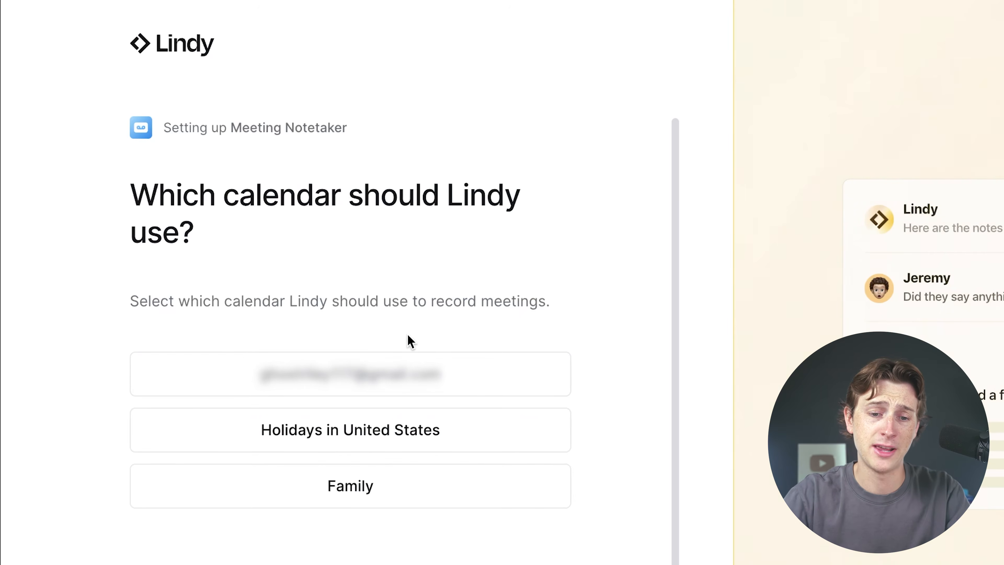
click(442, 374)
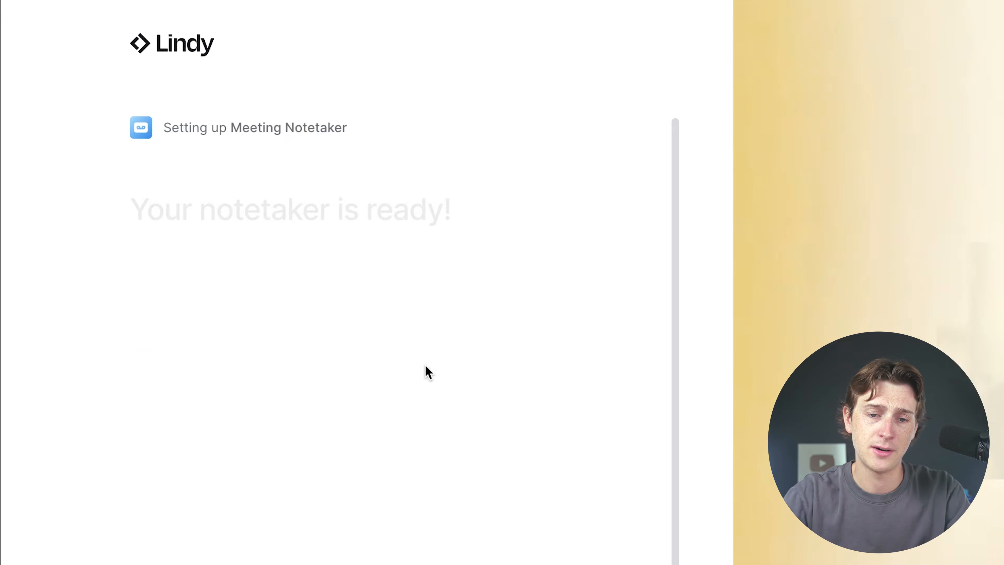
click(490, 562)
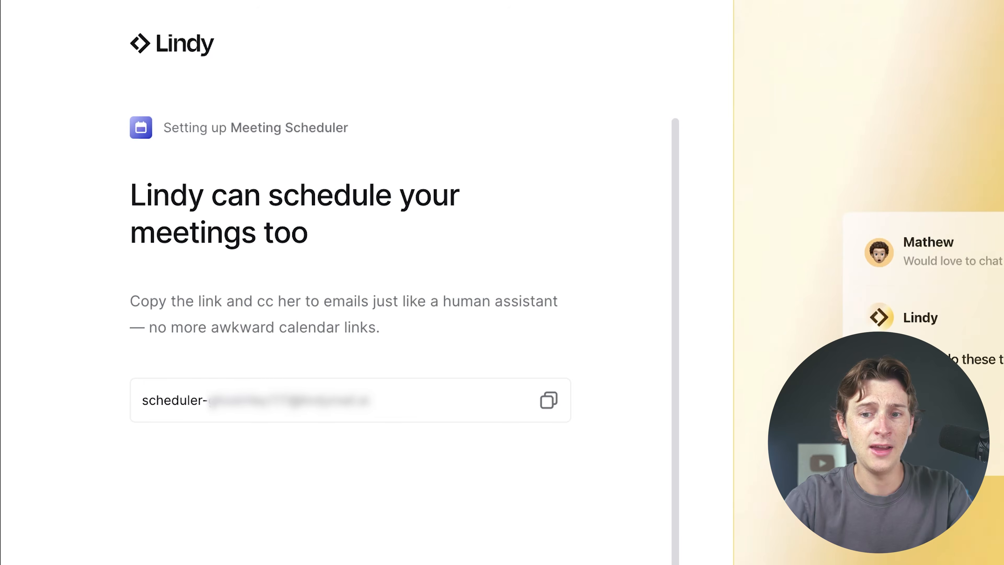
click(363, 444)
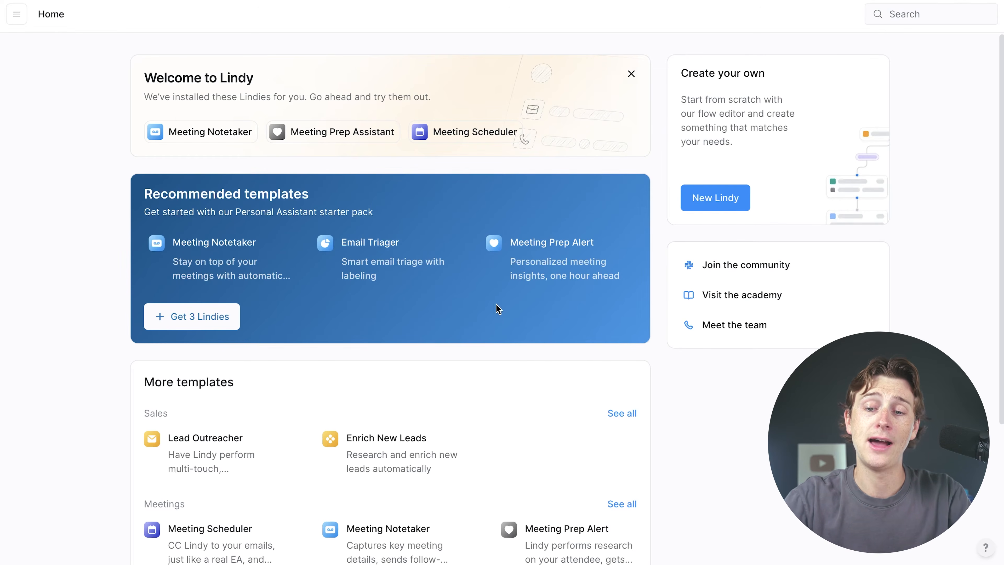
scroll(31, 249, down, 5)
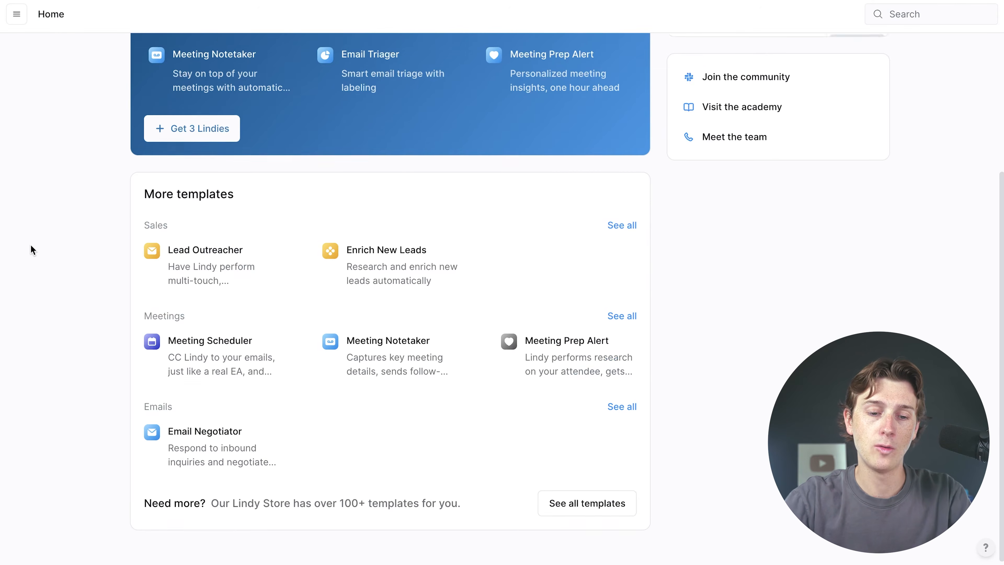
scroll(47, 265, up, 5)
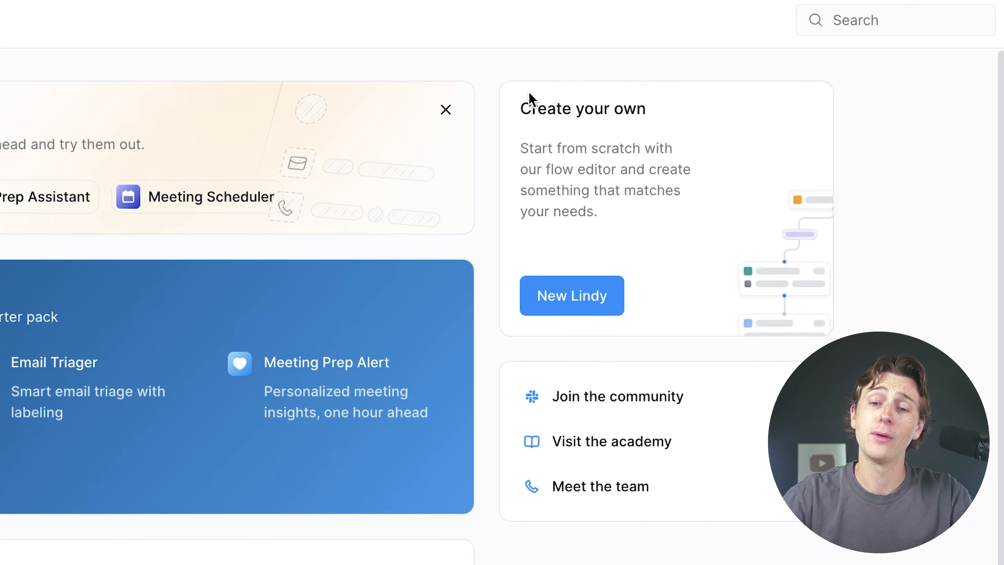
Create a new Lindy from scratch in the Flow Editor
click(576, 303)
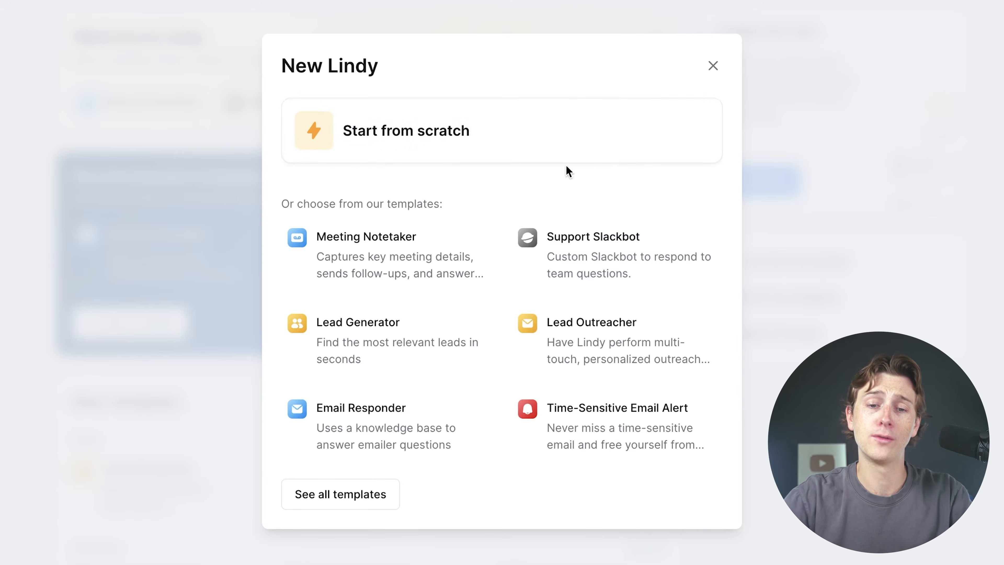
click(381, 133)
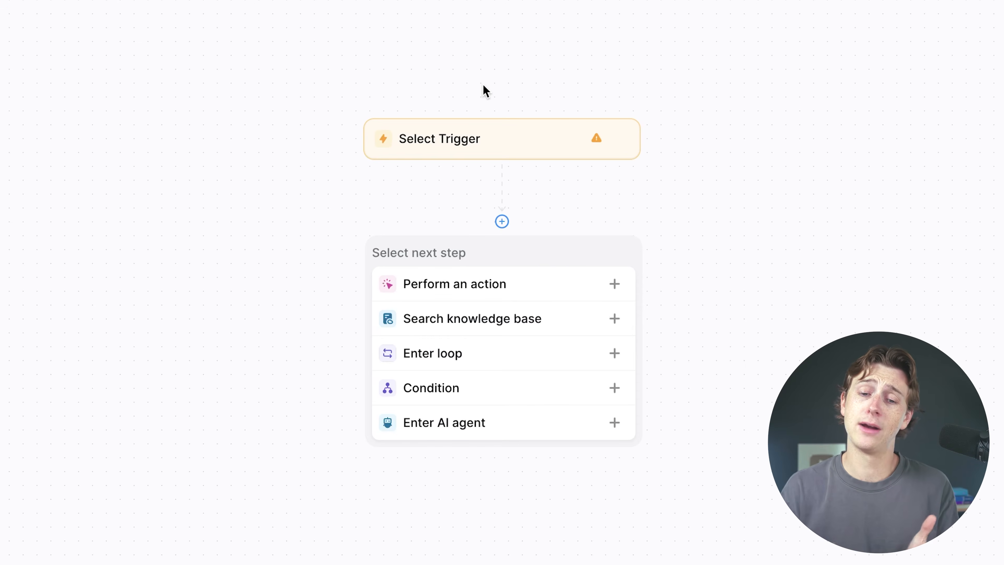
Set the flow's trigger to Message Received from Chat with this Lindy
click(483, 136)
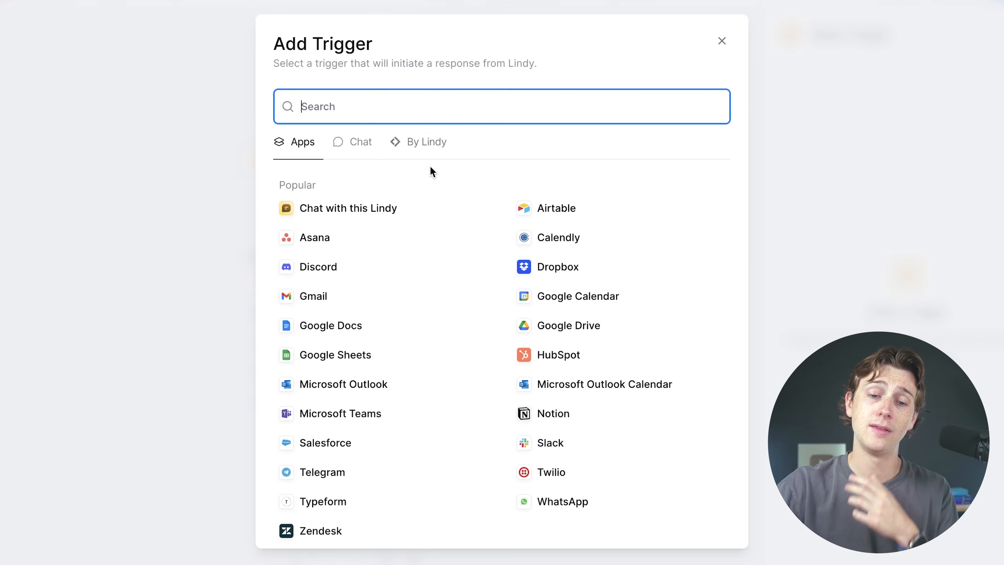
click(358, 153)
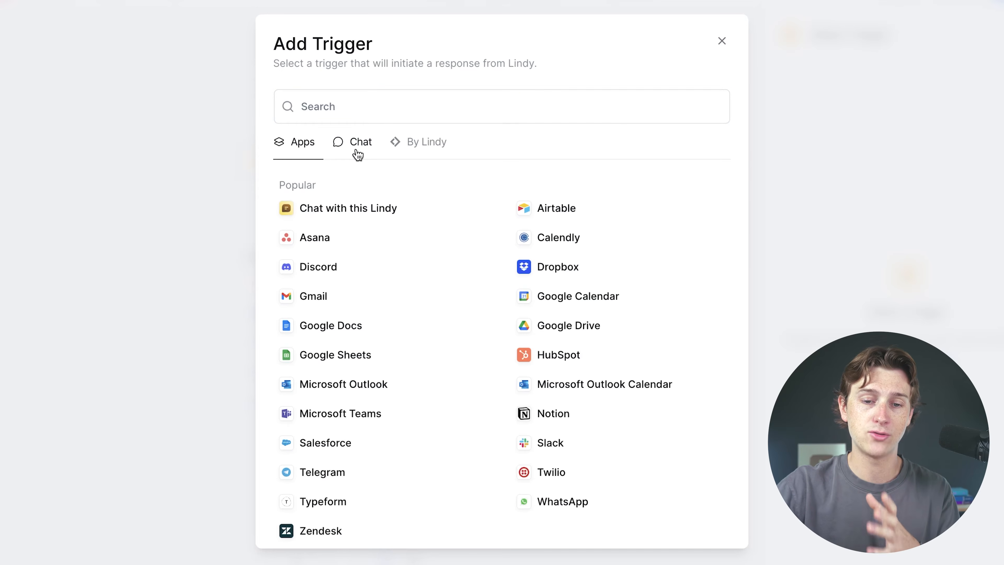
click(326, 153)
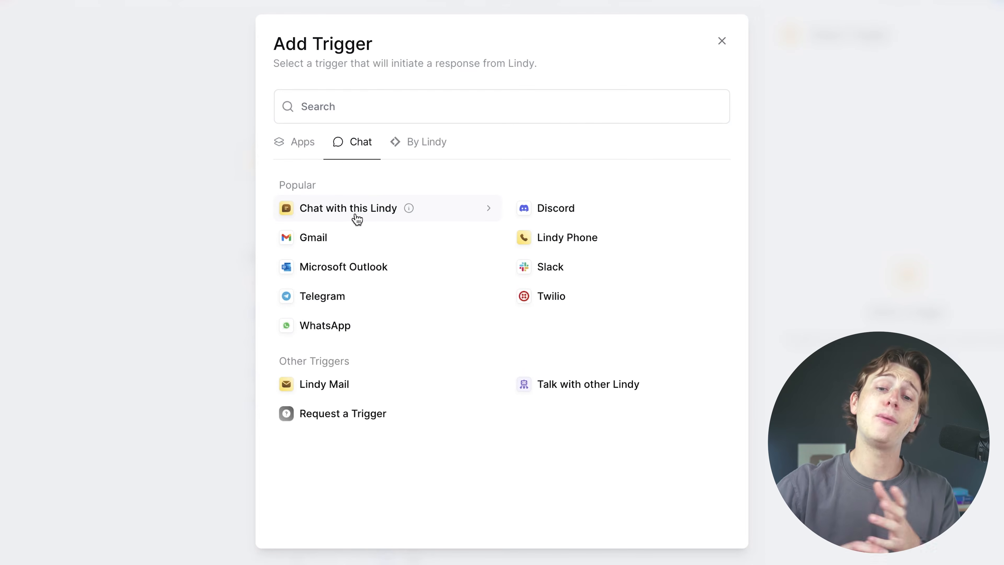
click(813, 186)
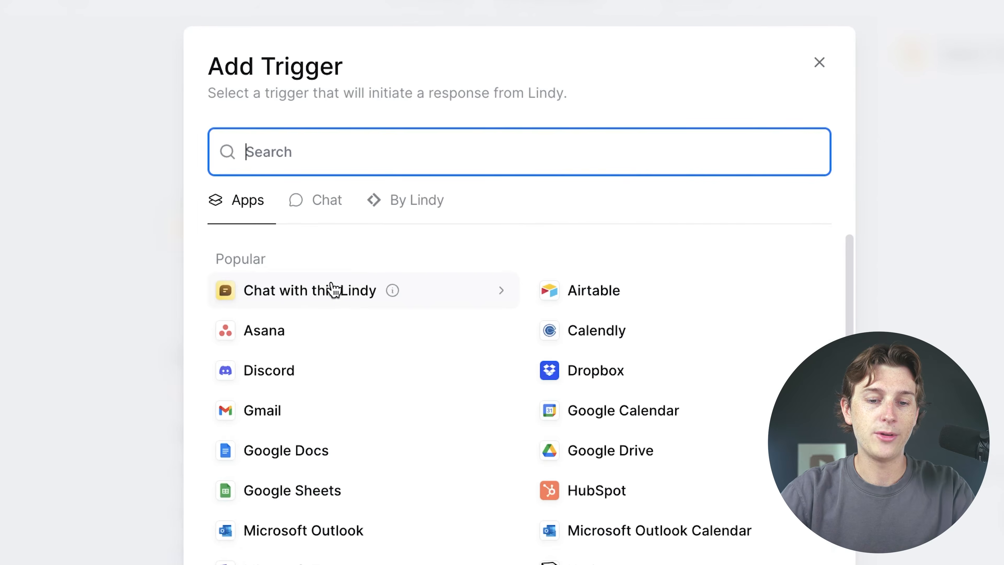
scroll(375, 247, down, 5)
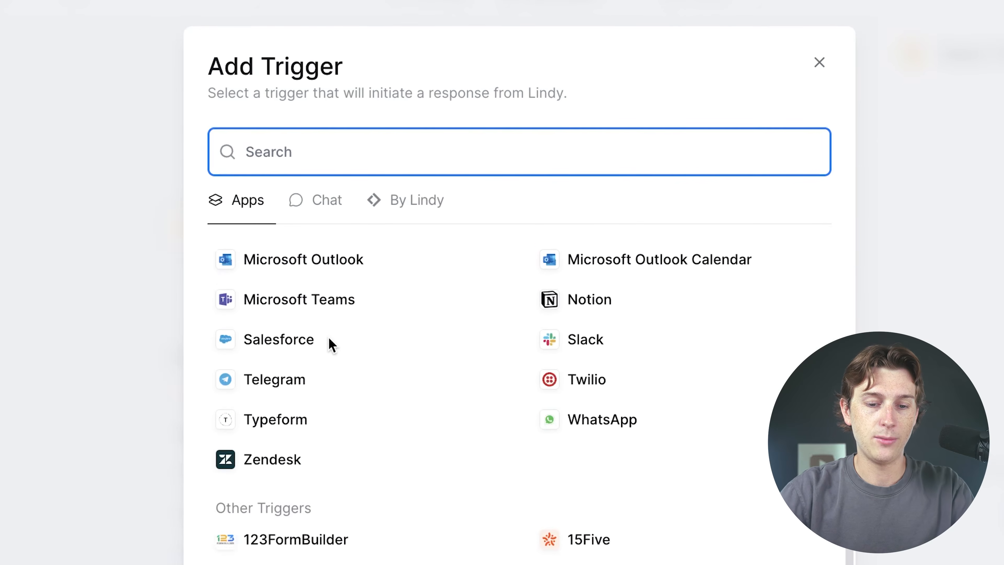
scroll(332, 344, down, 5)
scroll(329, 343, up, 10)
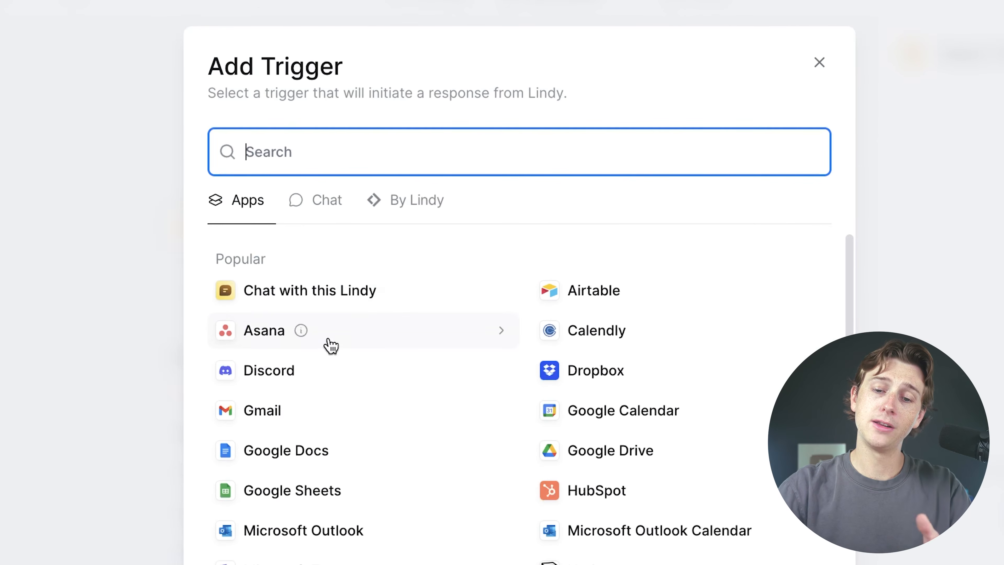
click(366, 302)
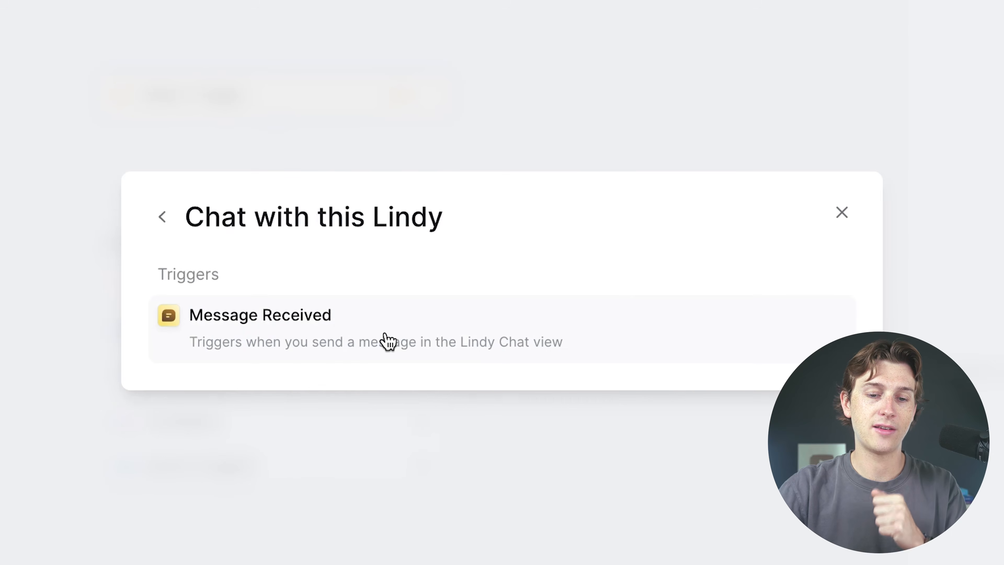
click(256, 348)
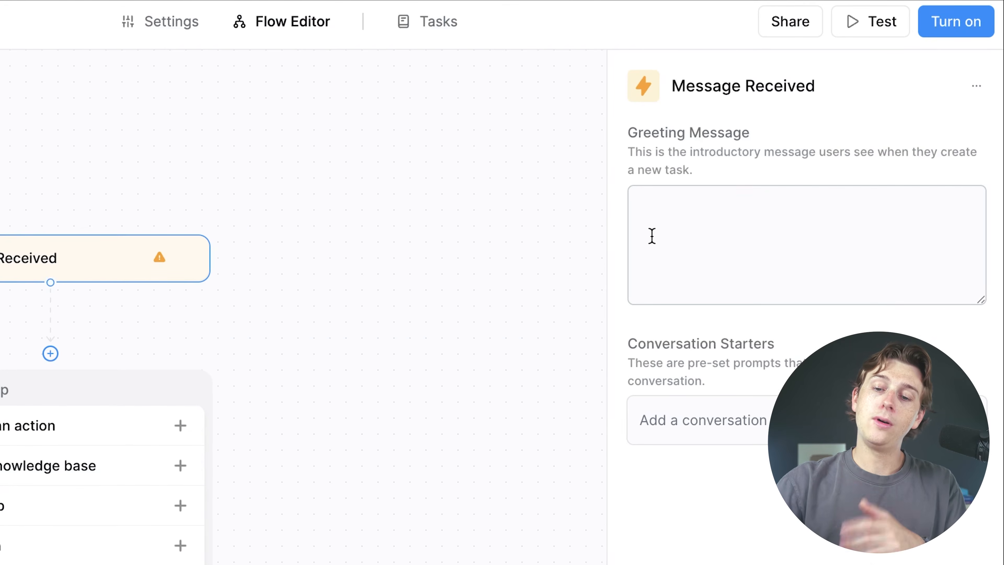
Give the Message Received trigger the greeting 'Hello!' and close its settings
click(723, 232)
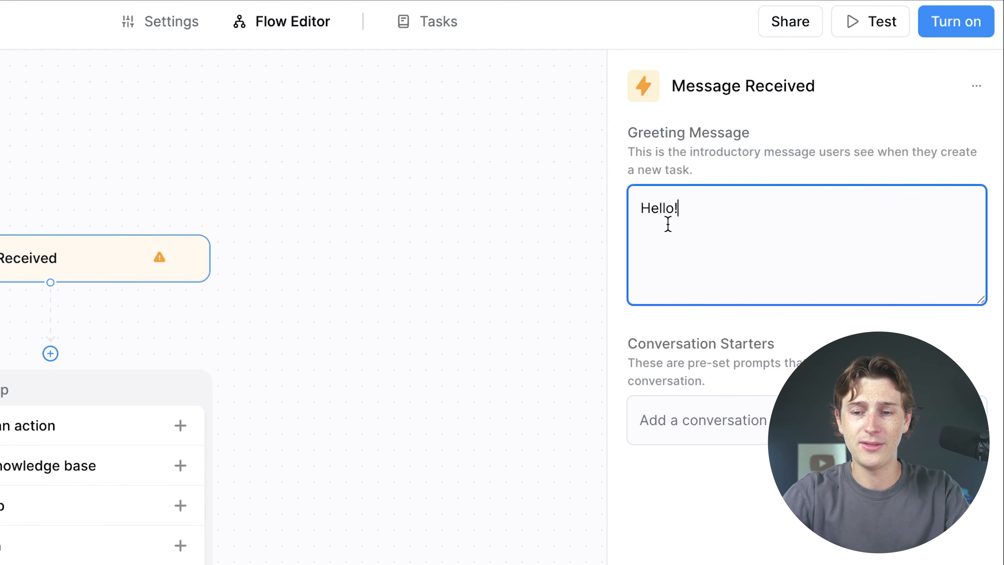
click(688, 419)
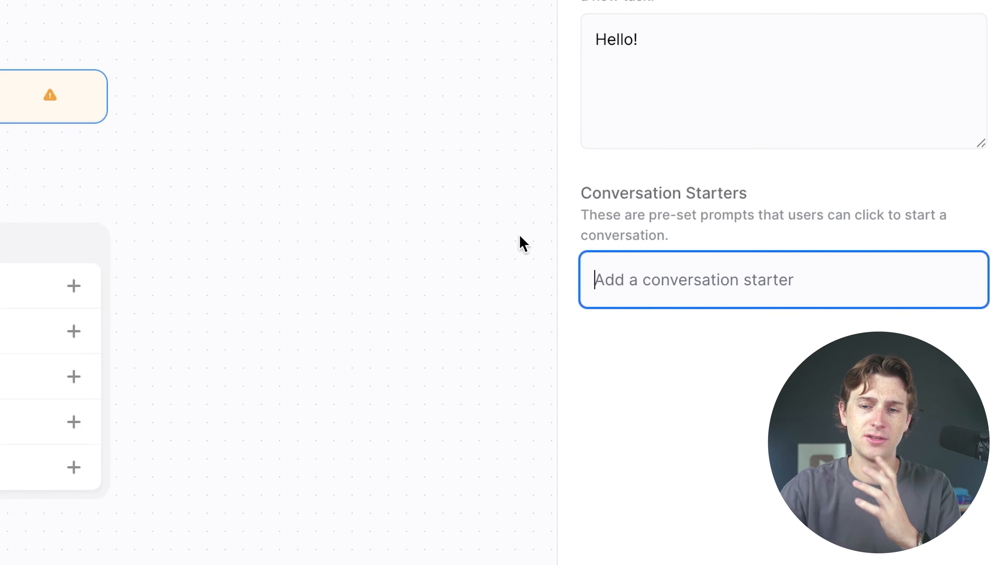
click(485, 166)
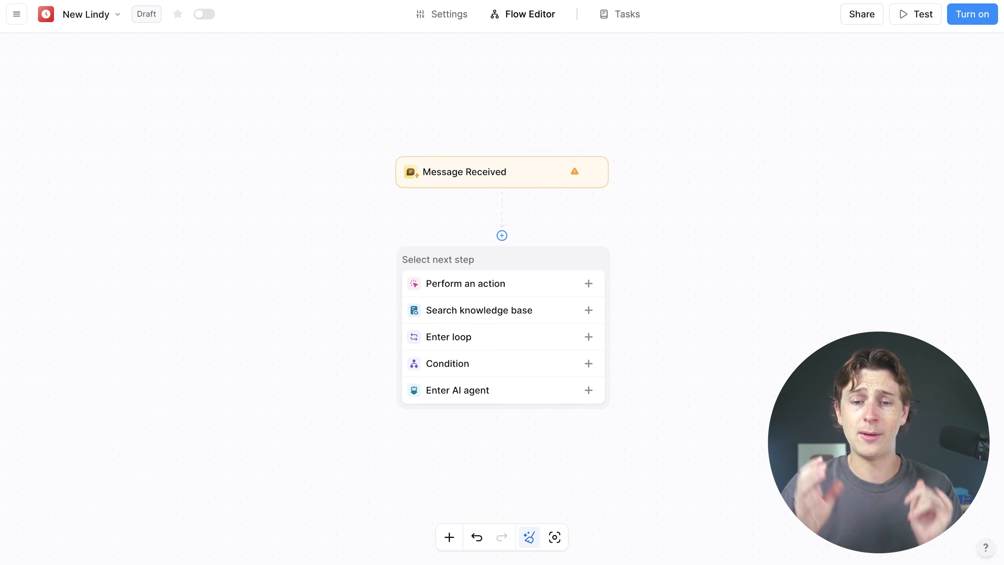
Add an AI Agent step using Claude 4 Sonnet after the Message Received trigger
click(501, 178)
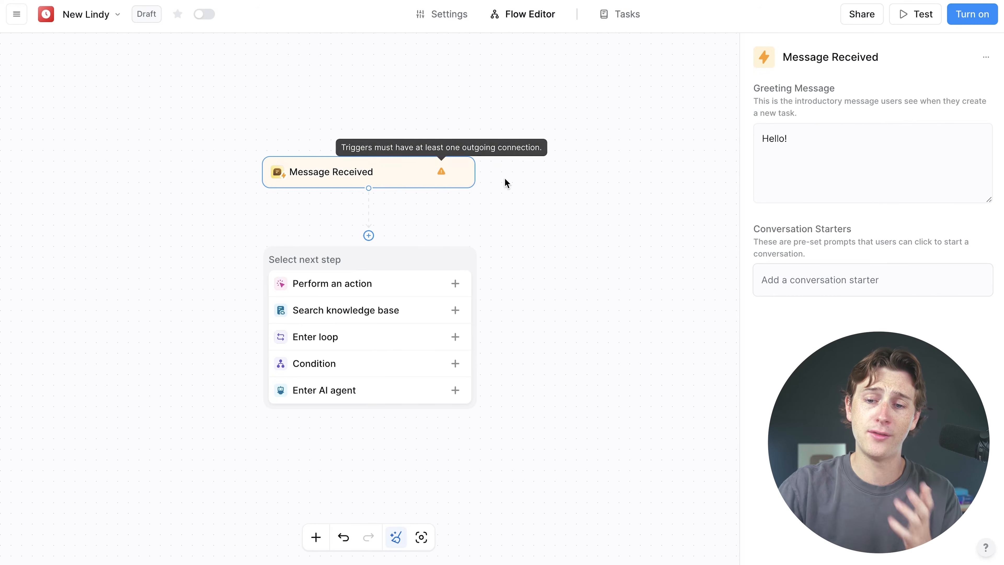
click(604, 208)
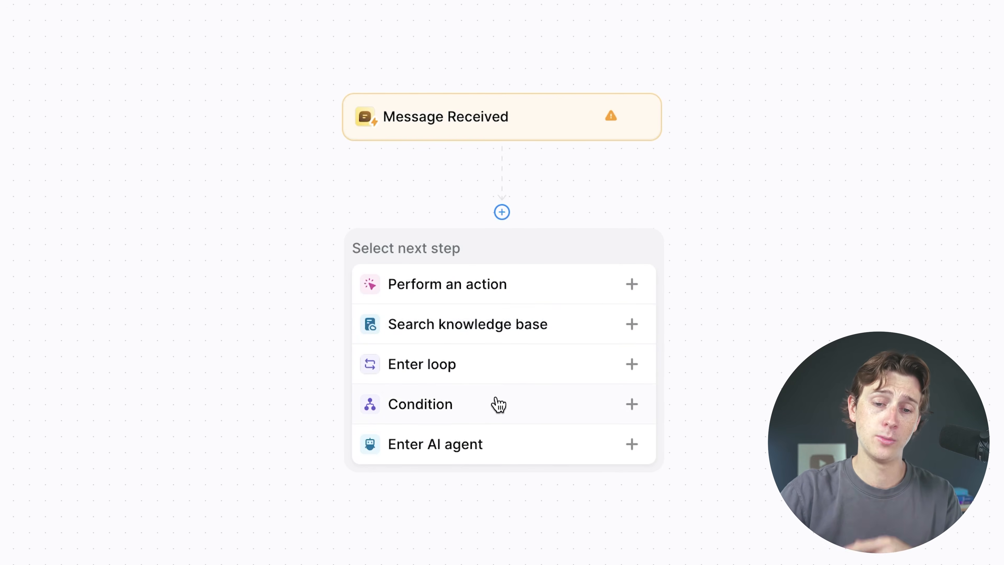
click(526, 455)
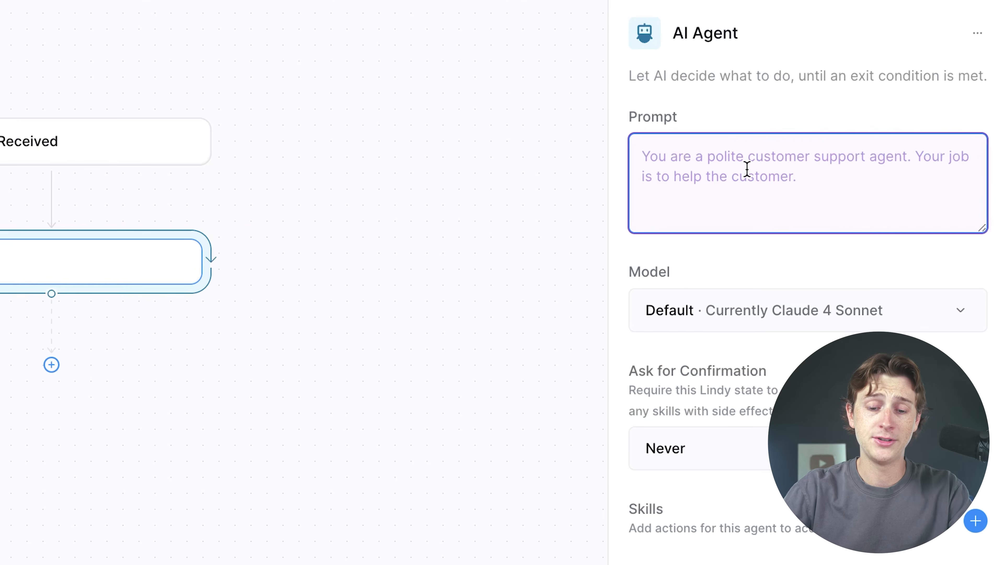
Enter the prompt 'You are a email assistant who checks and summarizes my email'
text(You are a )
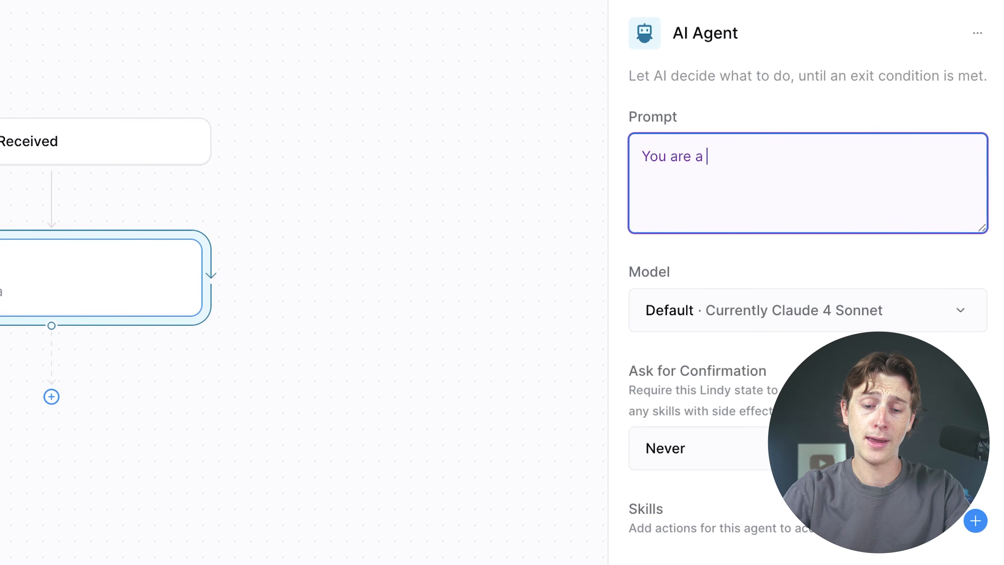
text(email assitant)
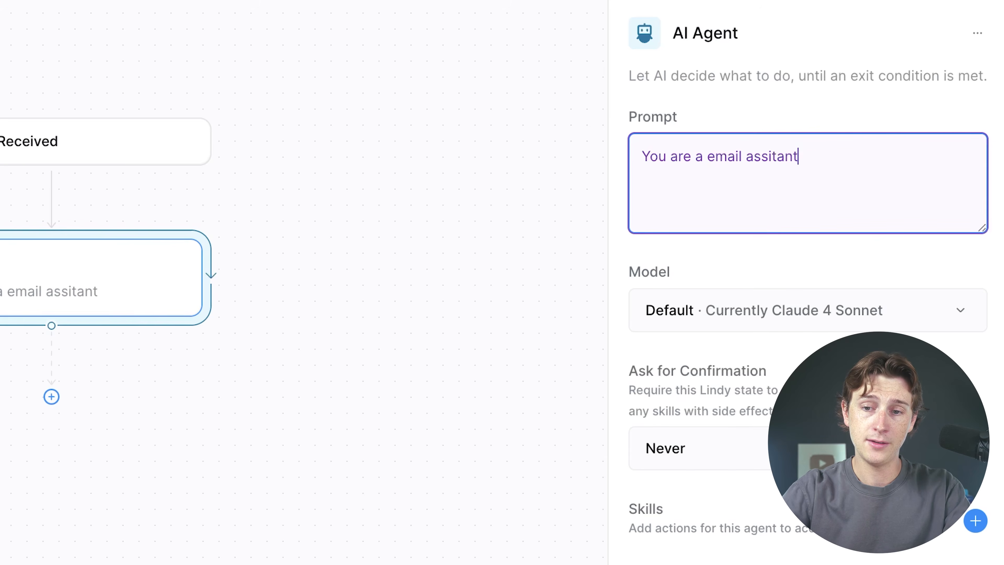
text( who checks and summa)
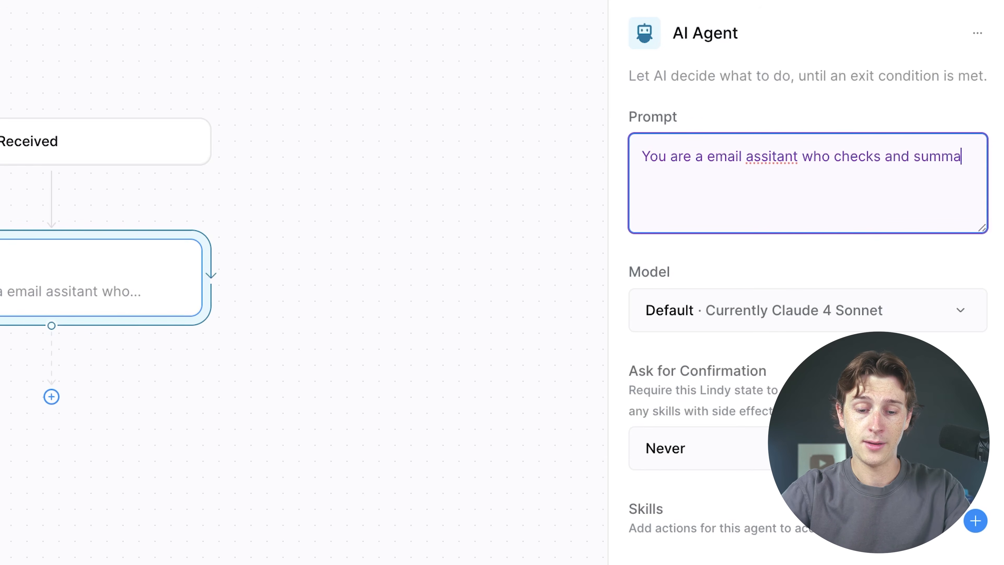
text(rizes my emsi)
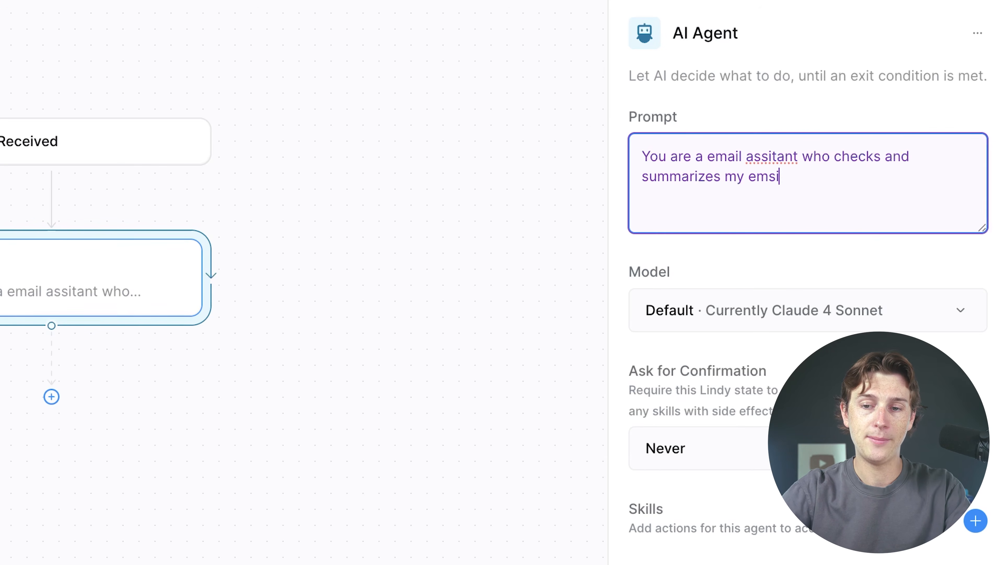
right_click(783, 159)
click(765, 167)
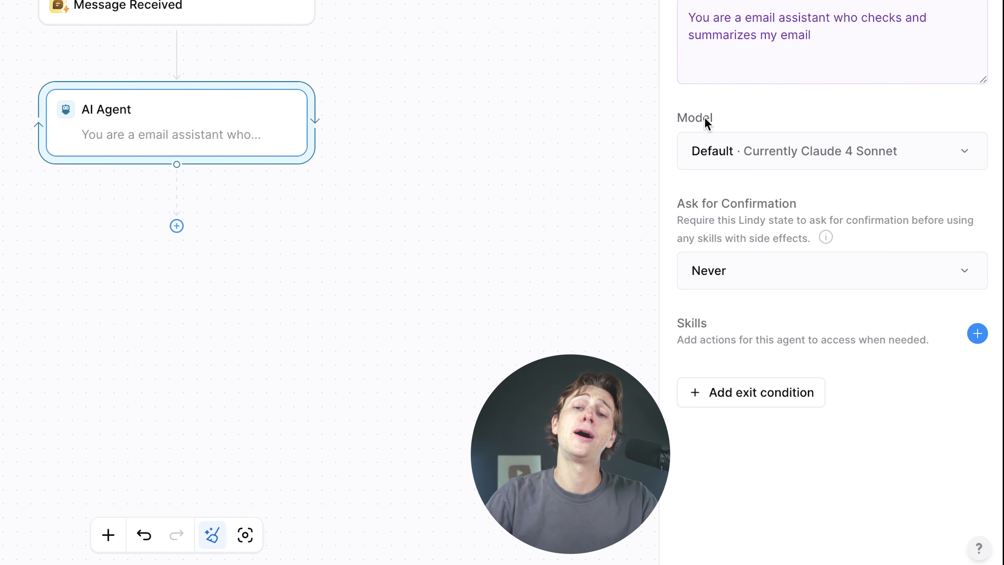
Review the available AI models and keep the Default model
click(807, 148)
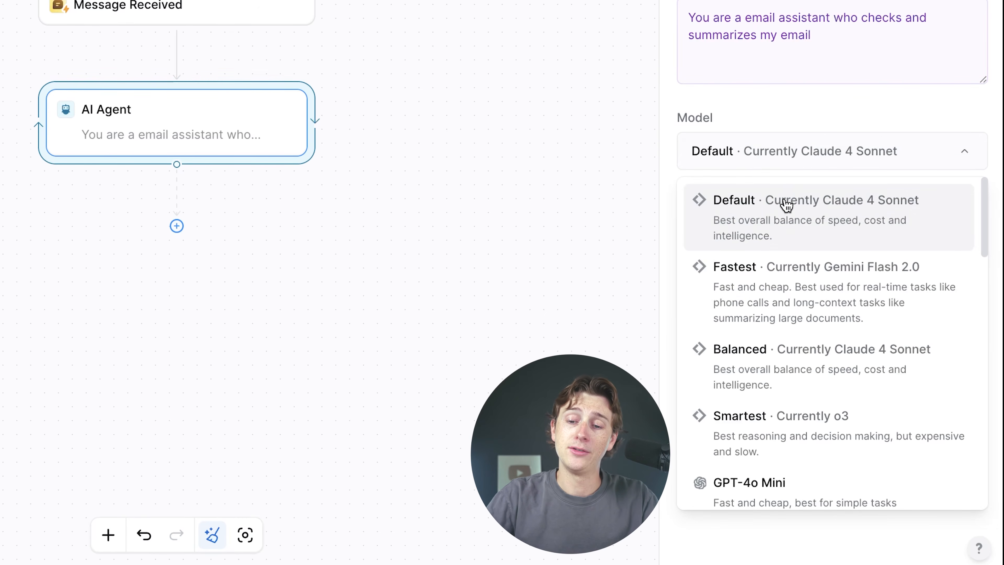
scroll(823, 287, down, 3)
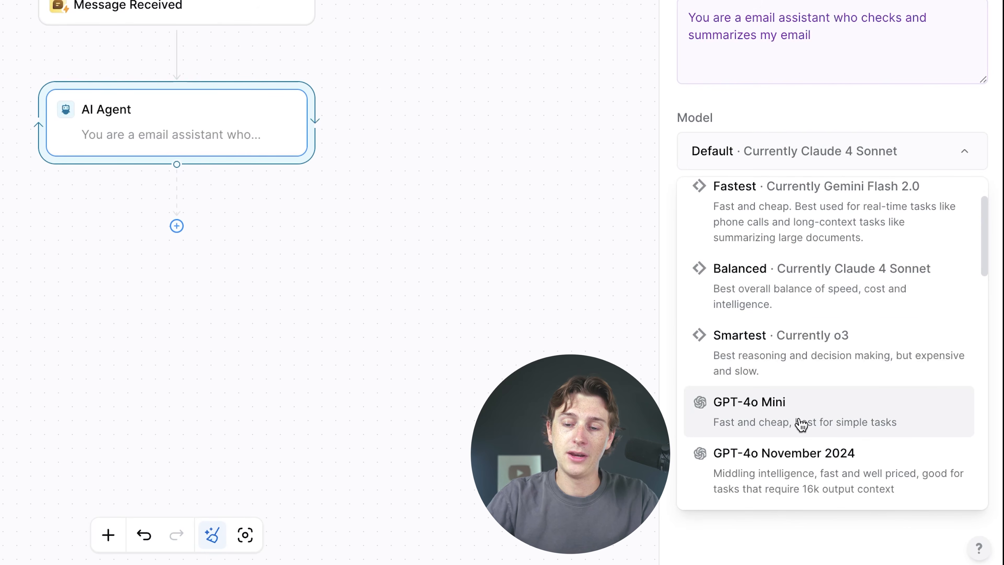
scroll(798, 406, down, 6)
scroll(823, 314, up, 10)
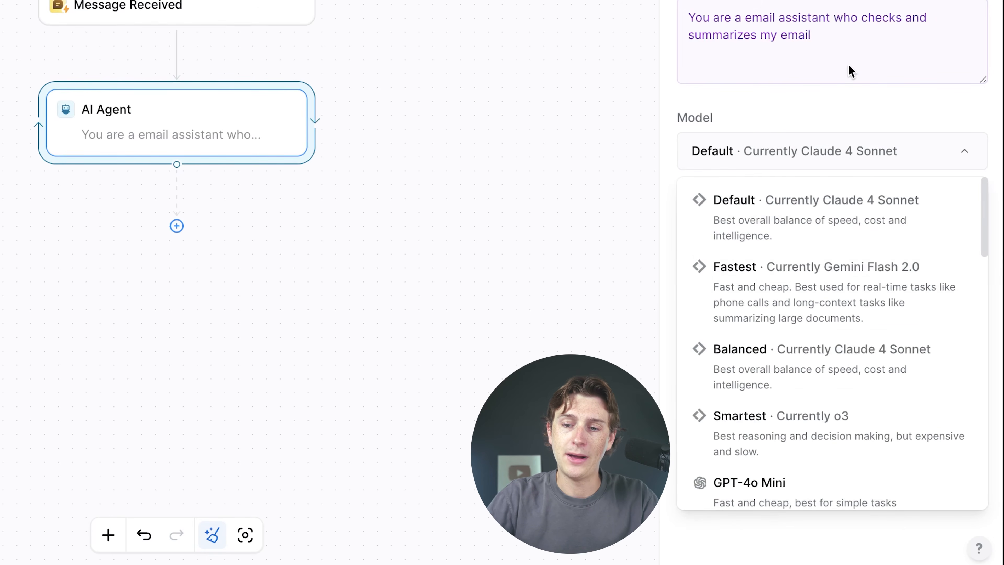
click(845, 98)
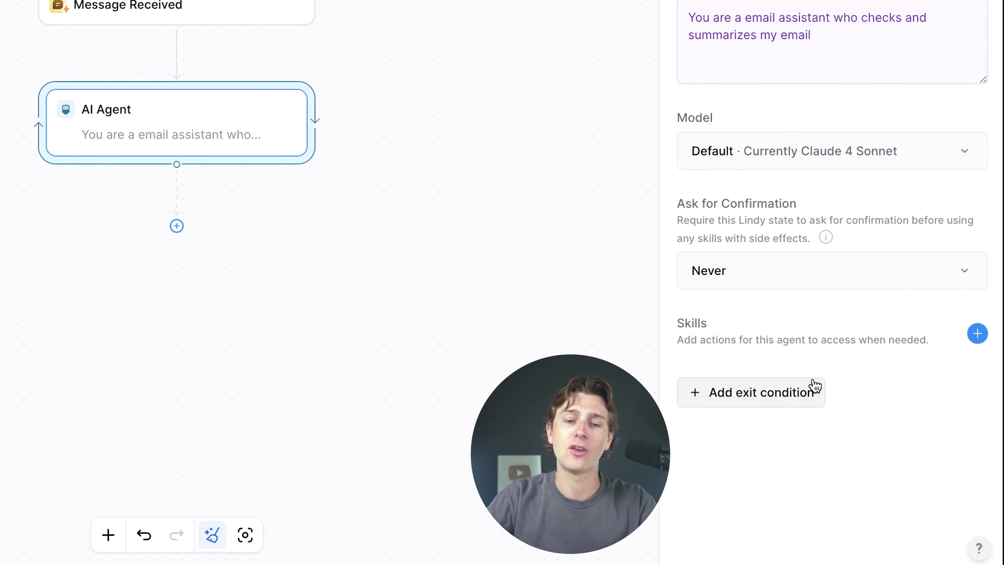
Search 'gmail' and add Gmail Find Email as an agent skill
click(978, 333)
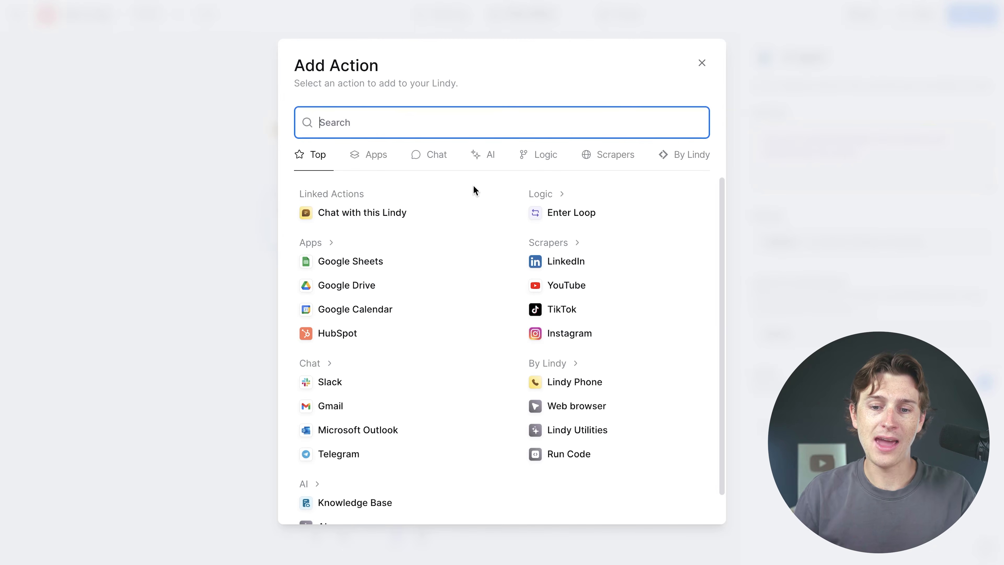
text(gm)
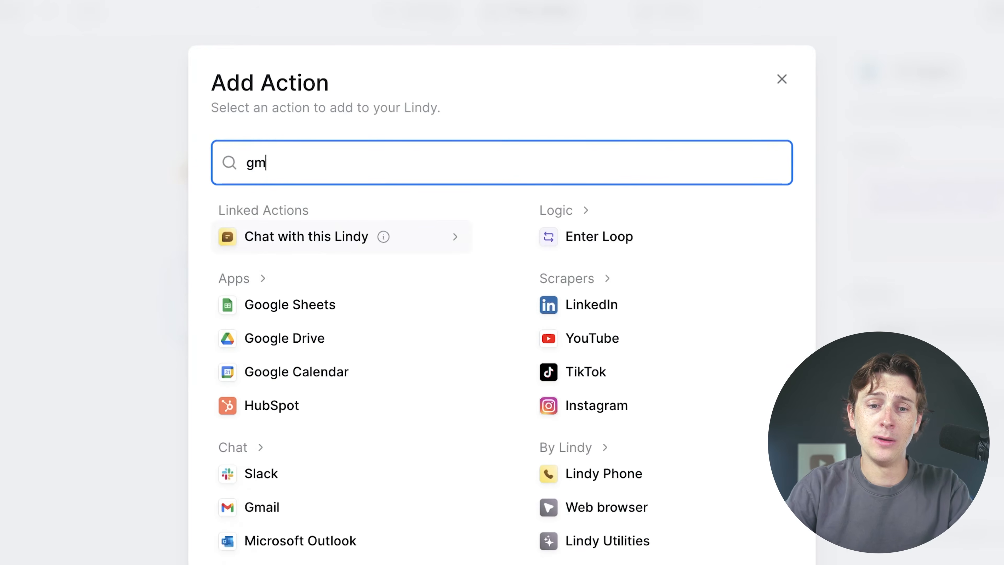
text(ail)
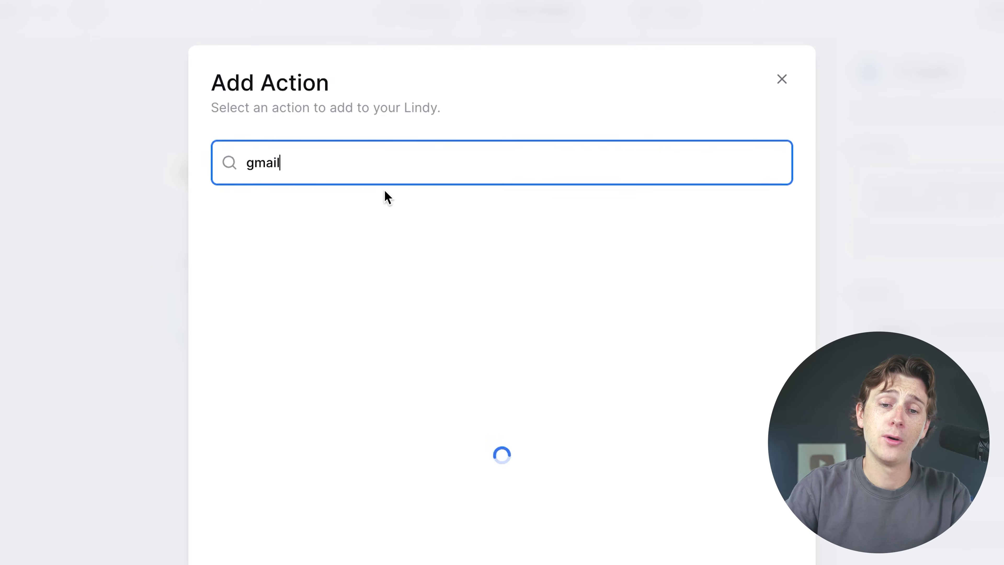
scroll(327, 210, down, 7)
scroll(326, 211, up, 7)
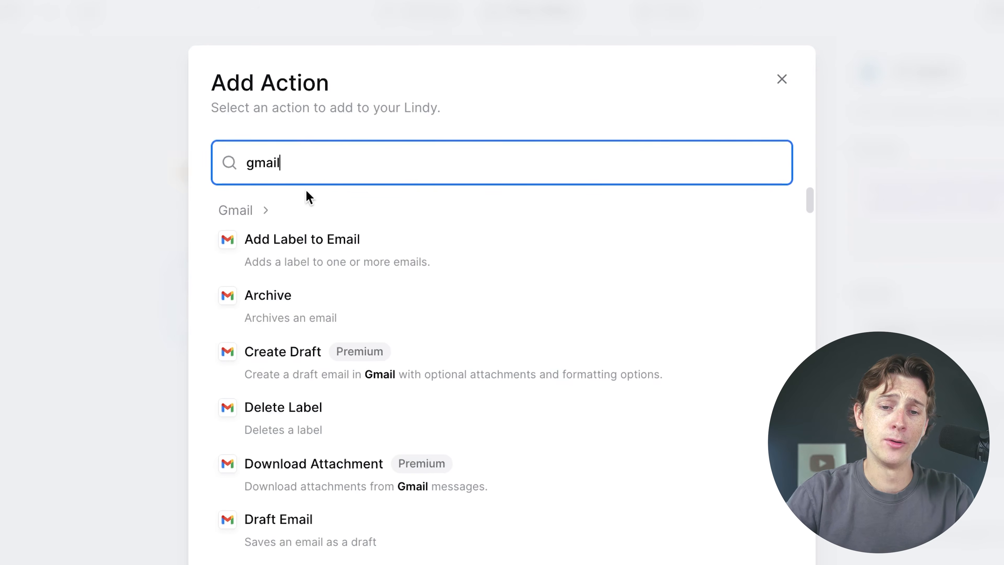
scroll(356, 270, down, 5)
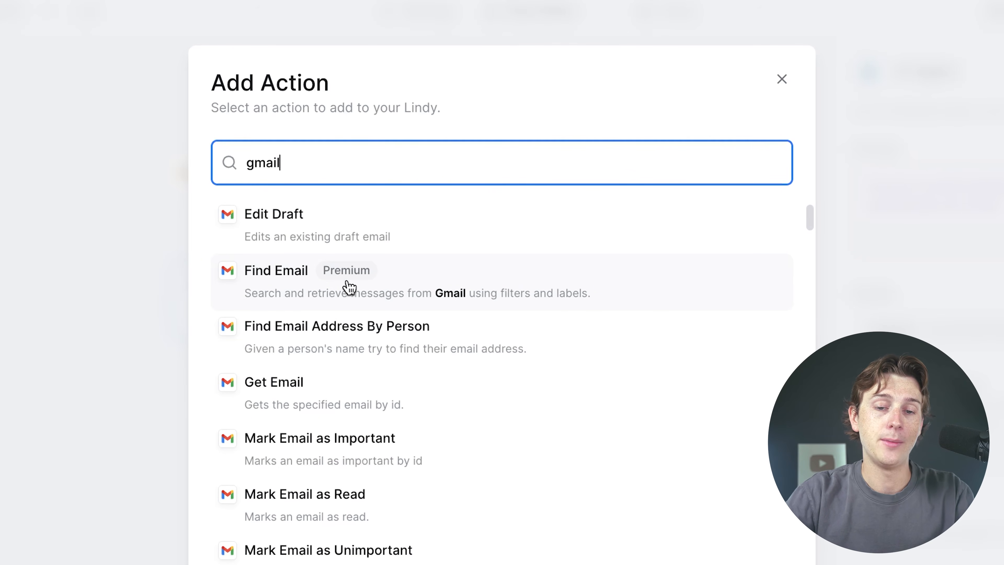
click(387, 285)
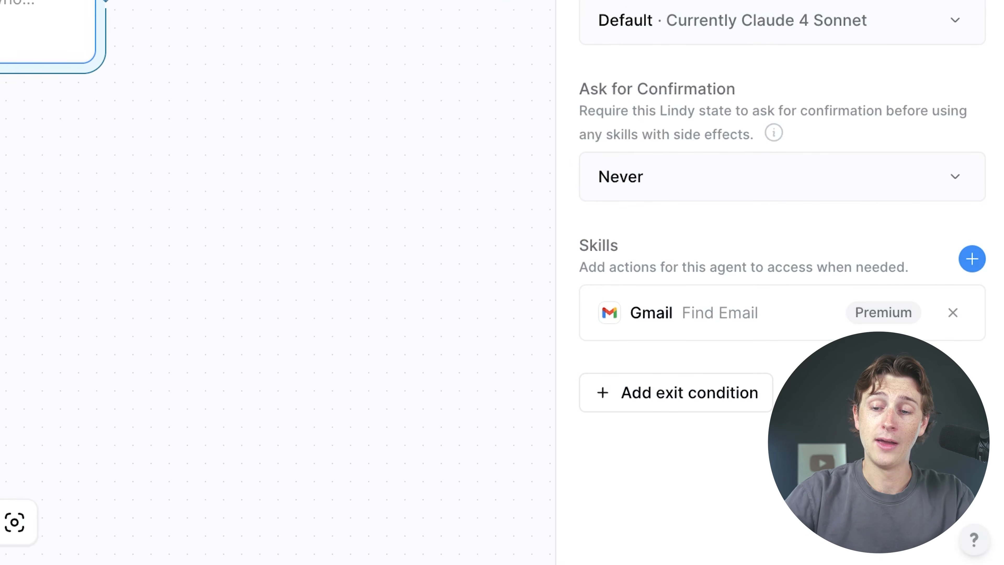
click(972, 259)
Add Google Calendar Create Event as the agent's second skill
scroll(361, 397, down, 2)
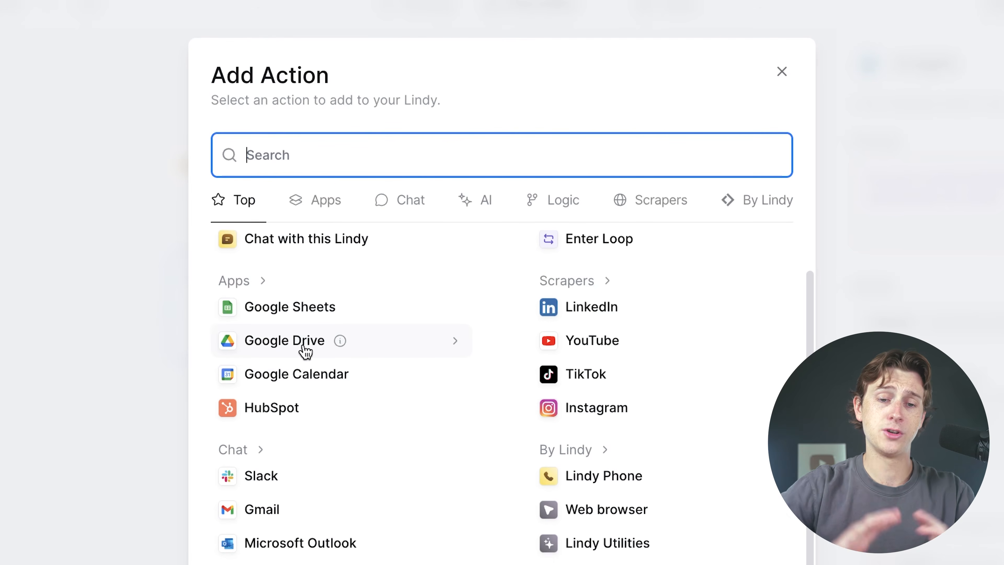
click(294, 380)
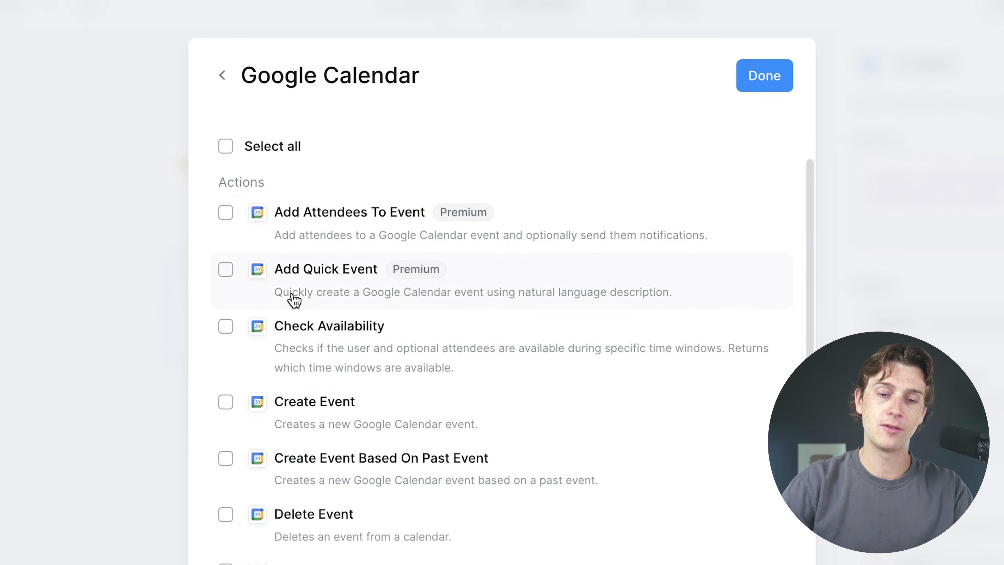
scroll(347, 341, down, 1)
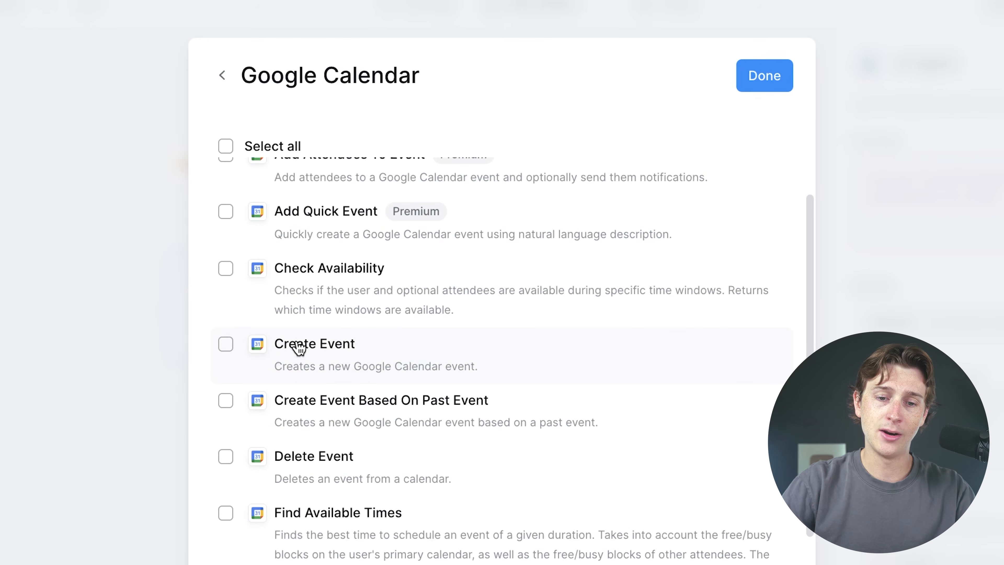
click(287, 352)
click(762, 75)
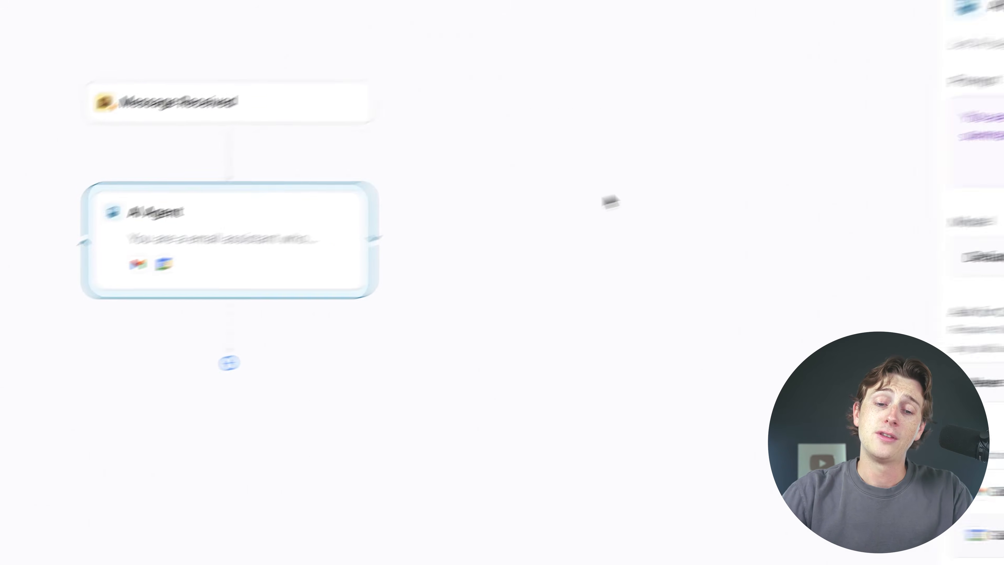
Add a Slack Send Channel Message step after the AI Agent
click(202, 368)
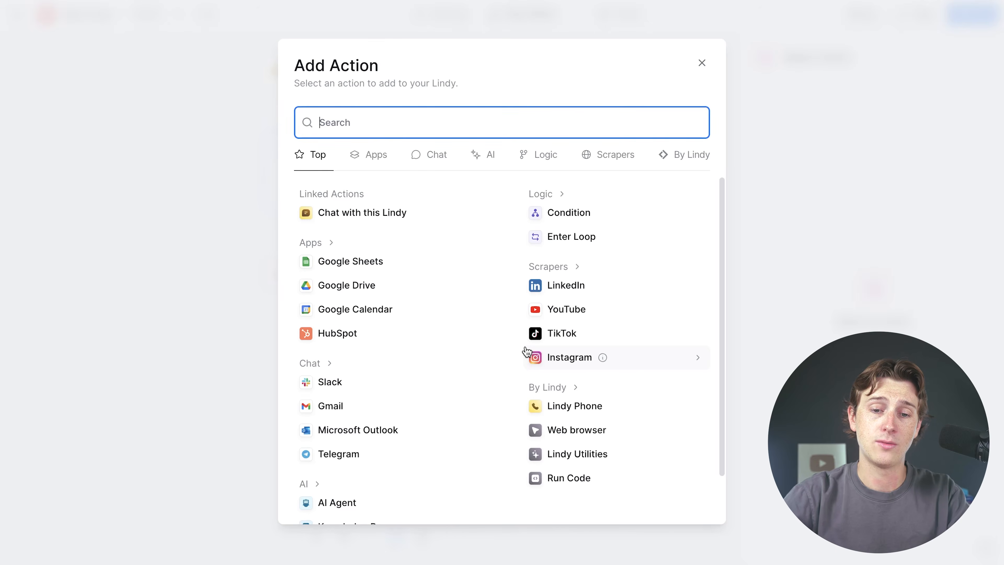
scroll(399, 339, down, 1)
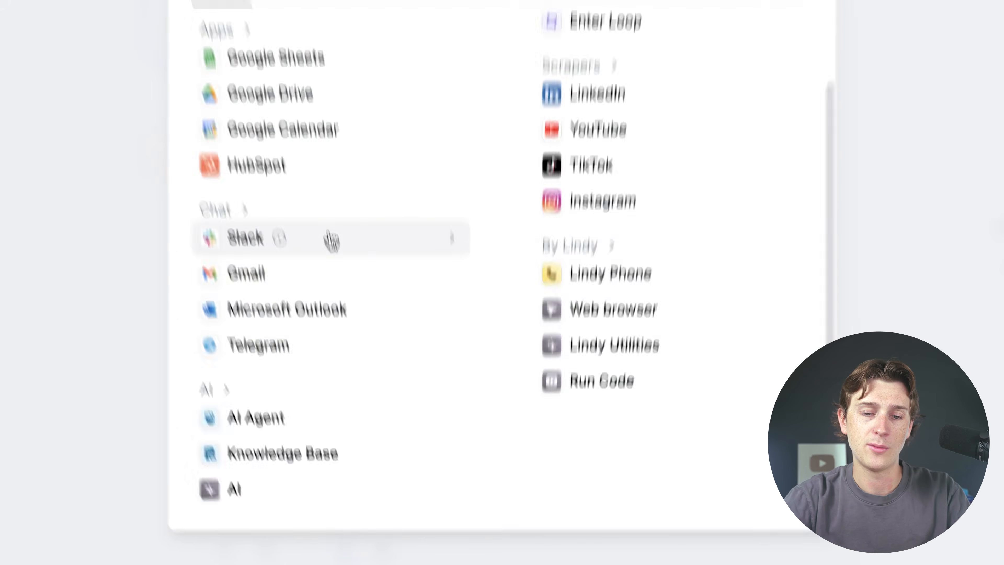
click(356, 297)
scroll(483, 293, down, 6)
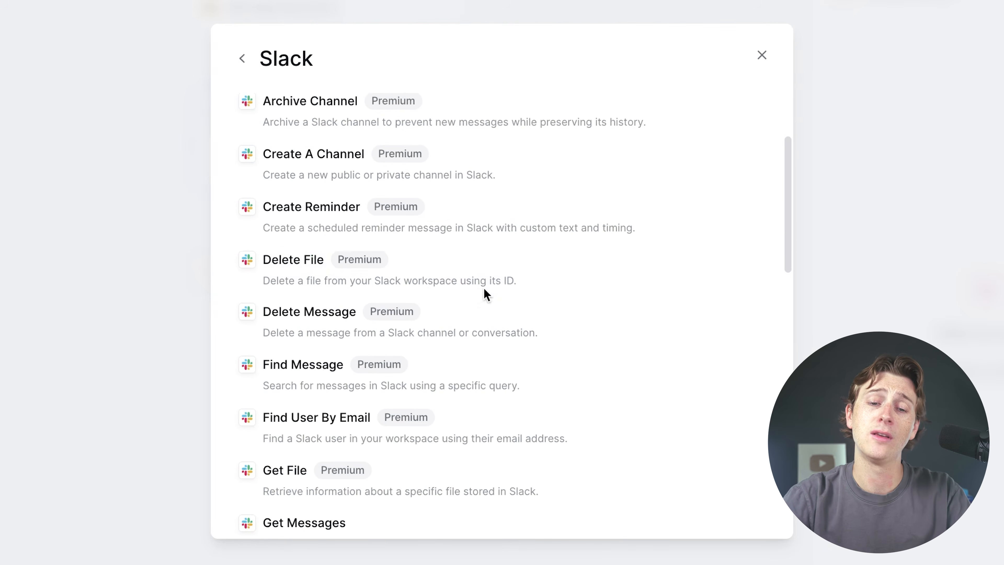
scroll(484, 279, down, 2)
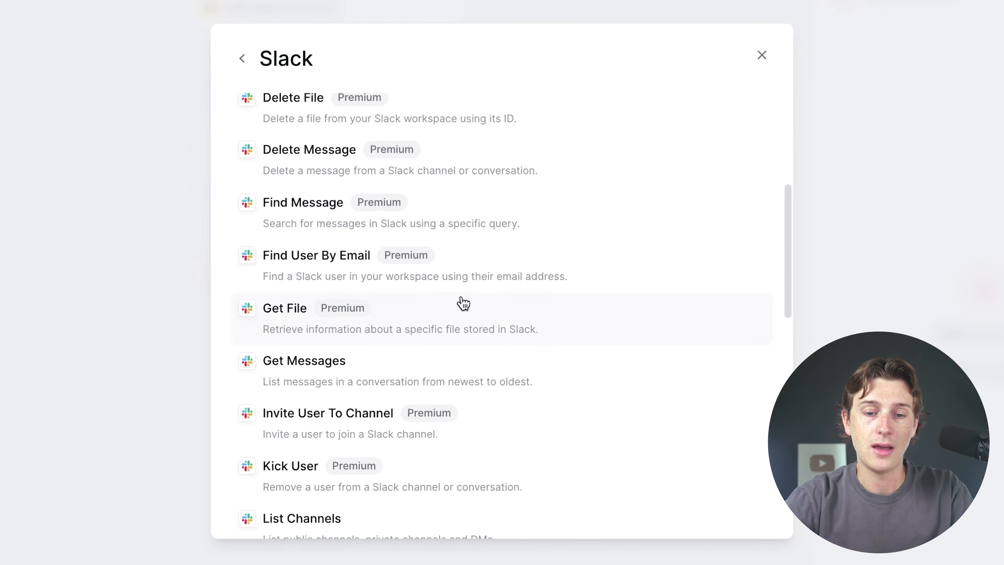
scroll(461, 303, down, 14)
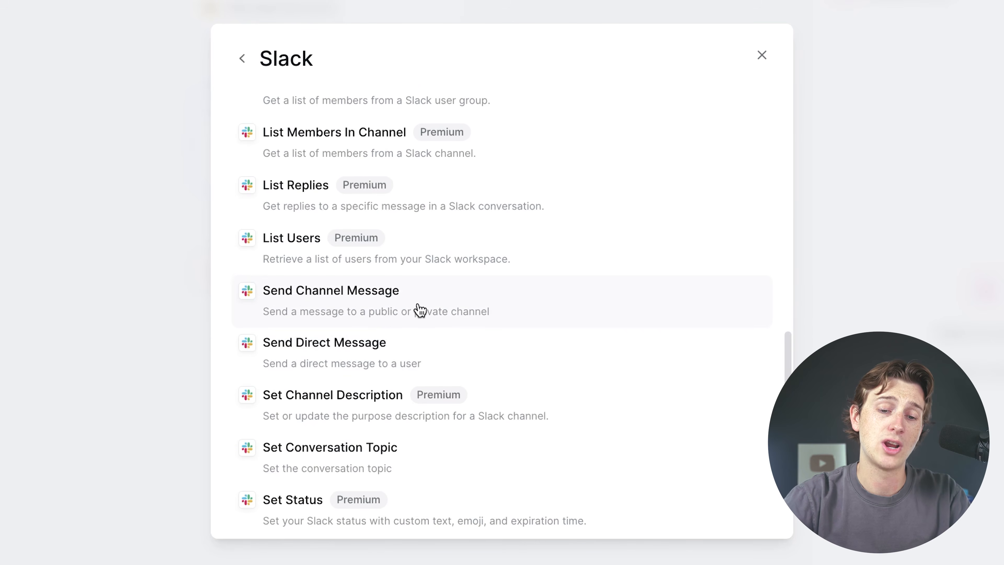
click(420, 301)
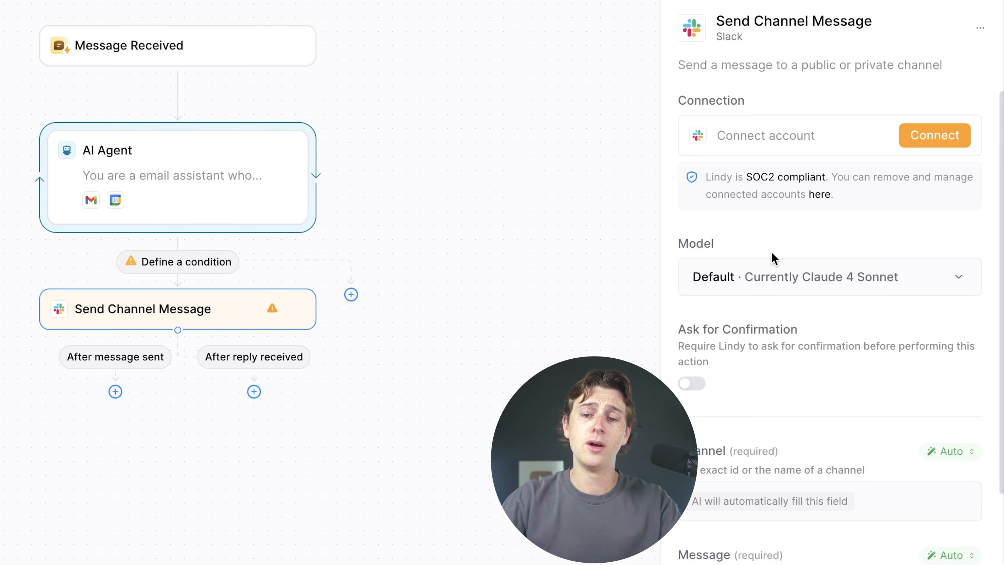
scroll(774, 257, down, 7)
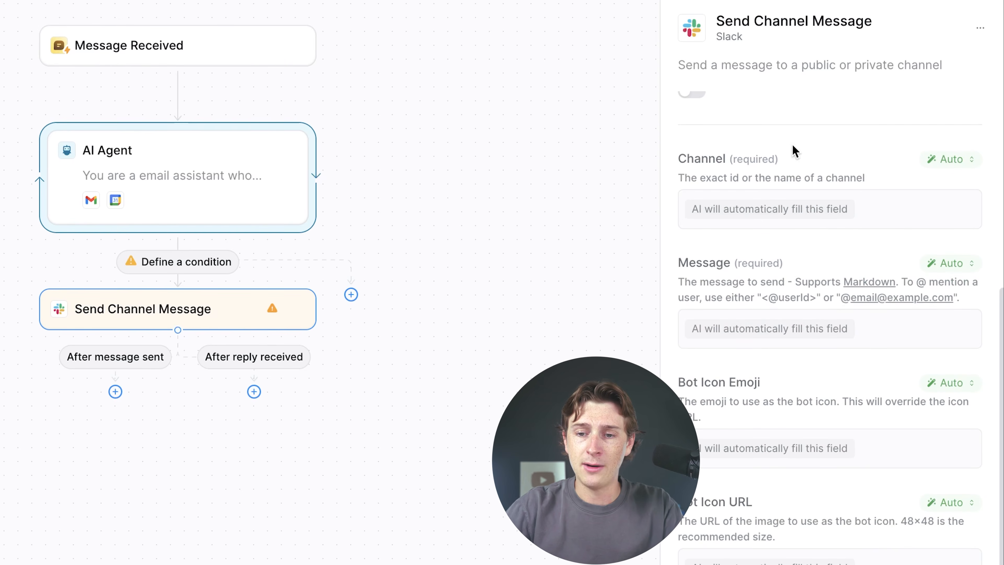
scroll(830, 339, up, 7)
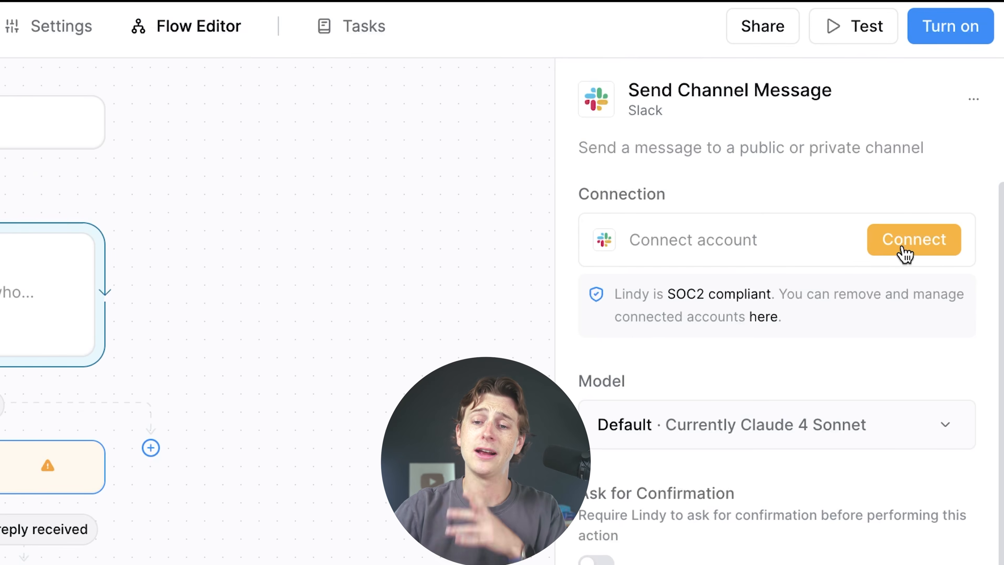
scroll(733, 406, down, 2)
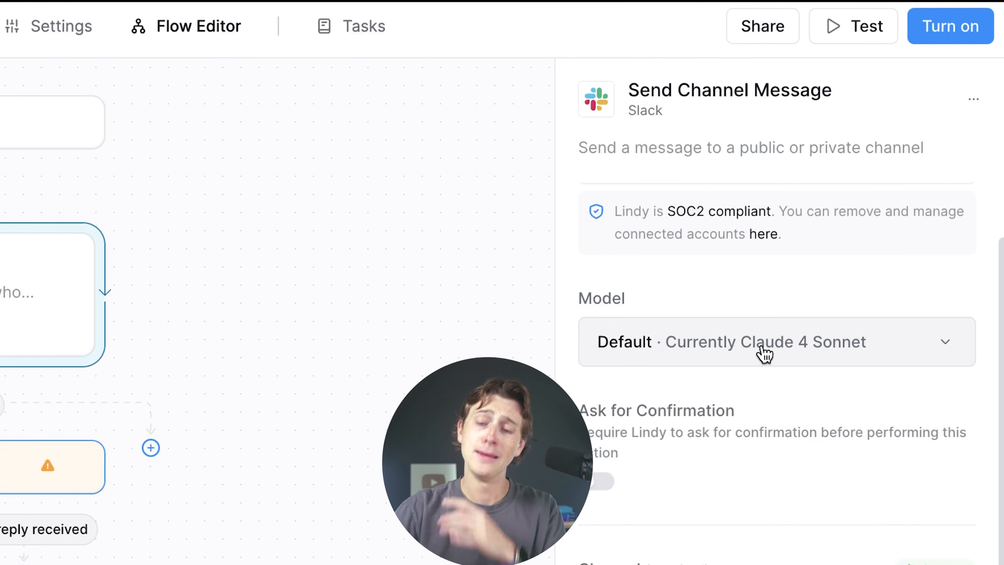
scroll(717, 329, down, 1)
scroll(716, 331, down, 8)
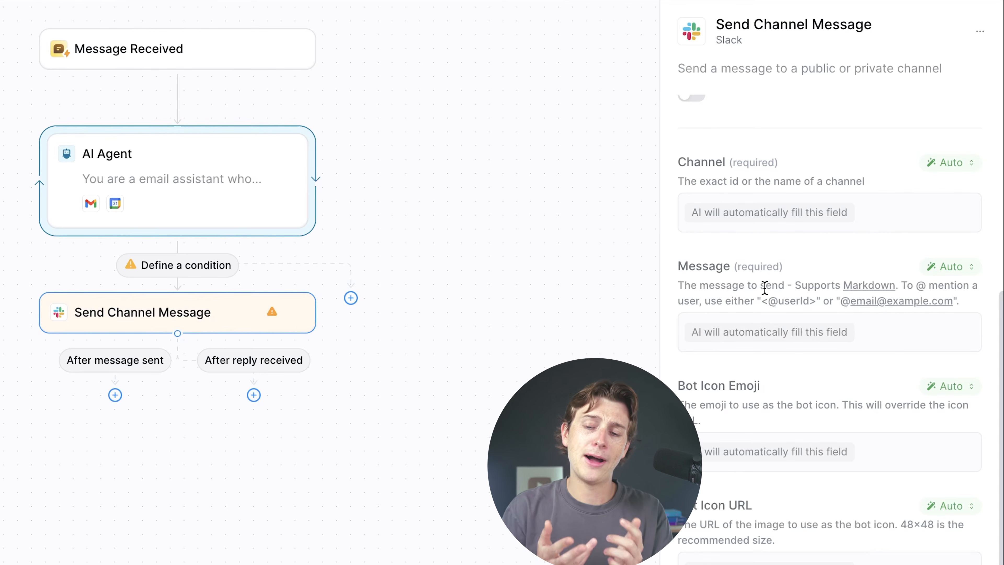
click(207, 229)
drag(823, 153, 705, 120)
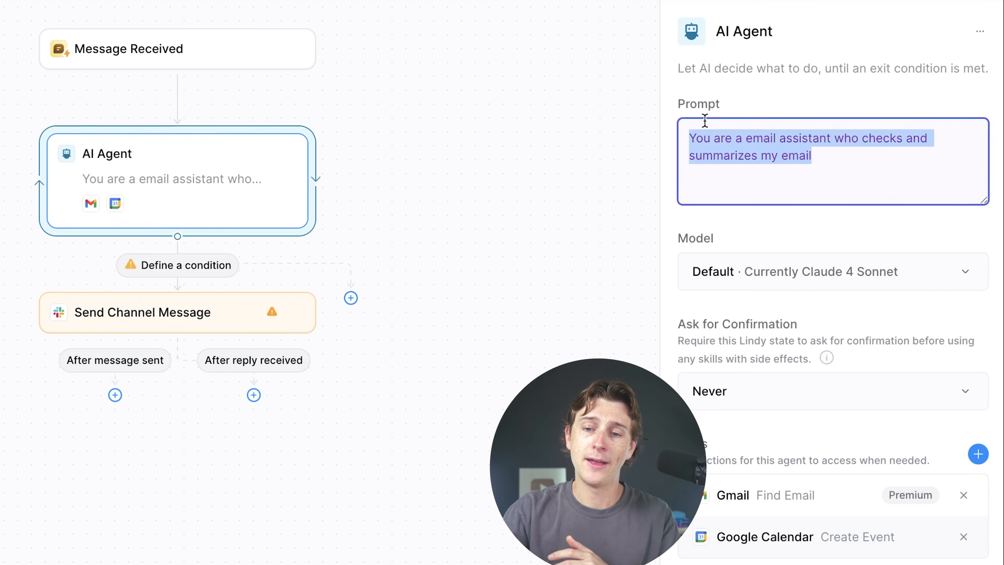
click(830, 157)
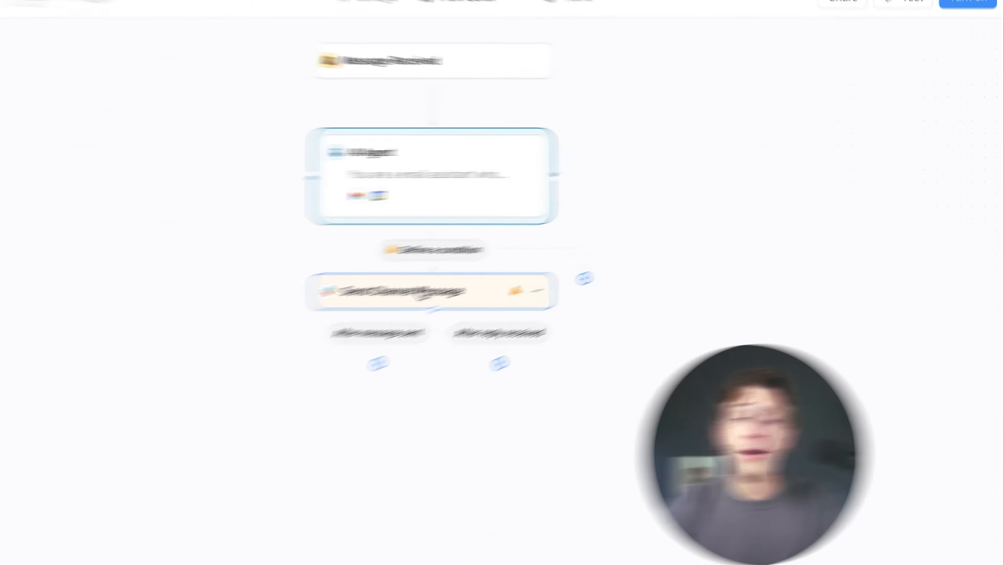
click(168, 312)
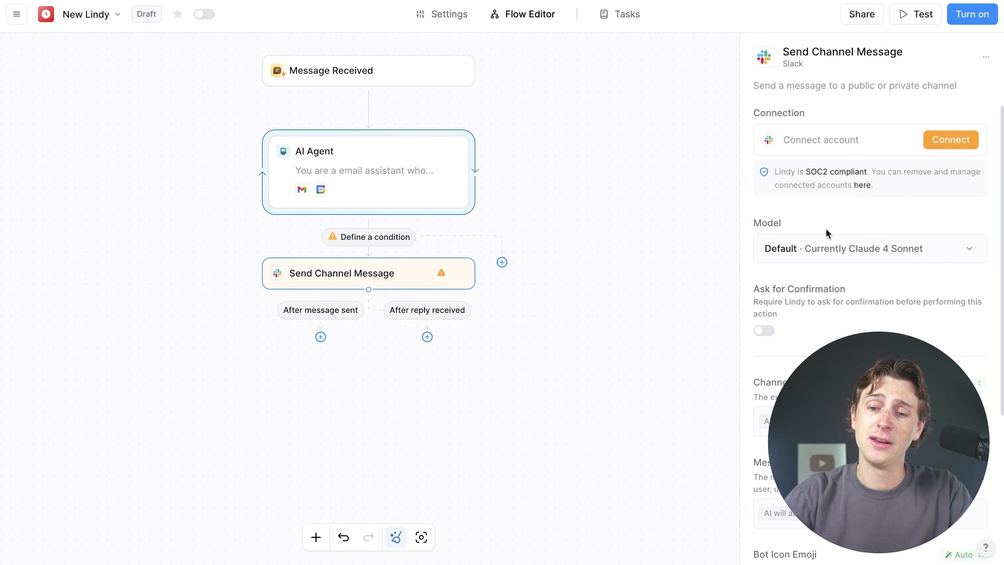
Close the Slack step panel, select the Message Received trigger, and start a chat test run
scroll(840, 303, down, 5)
click(618, 253)
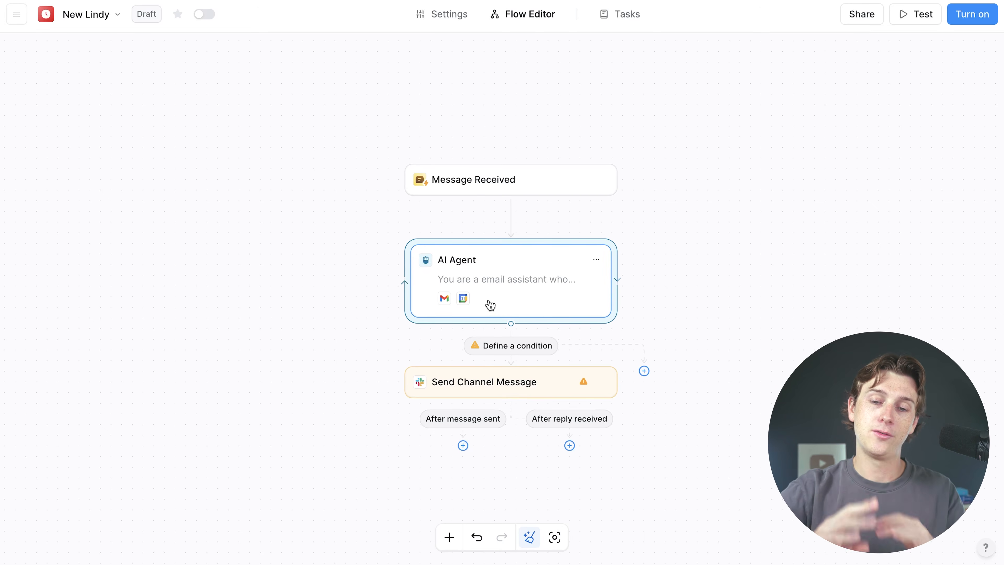
scroll(703, 113, down, 2)
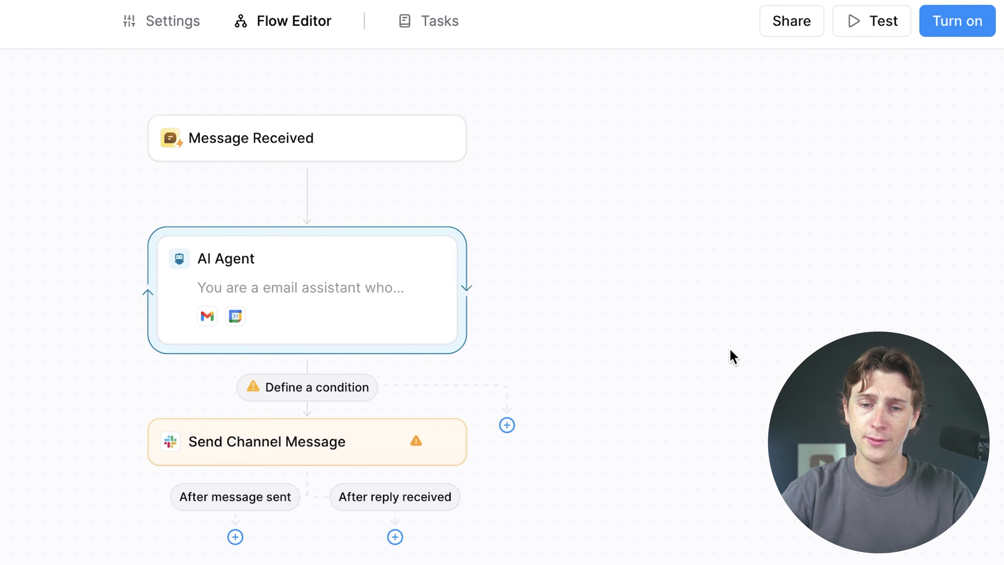
click(313, 130)
click(312, 132)
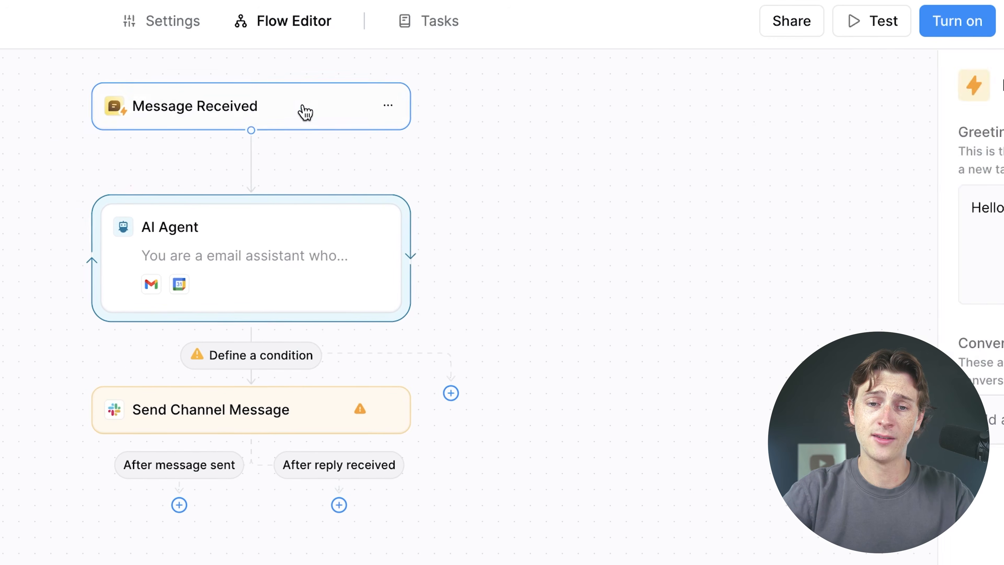
click(305, 113)
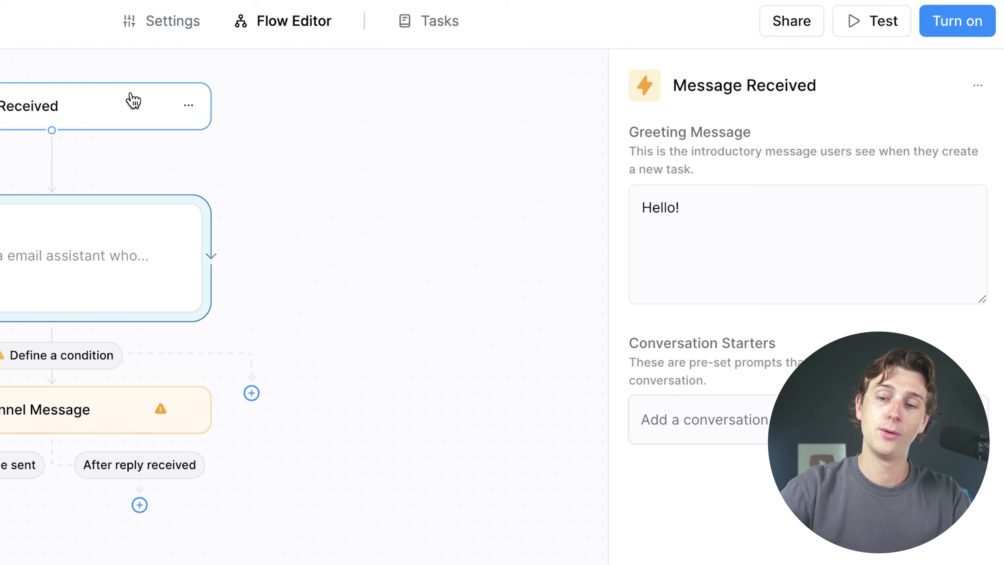
click(885, 26)
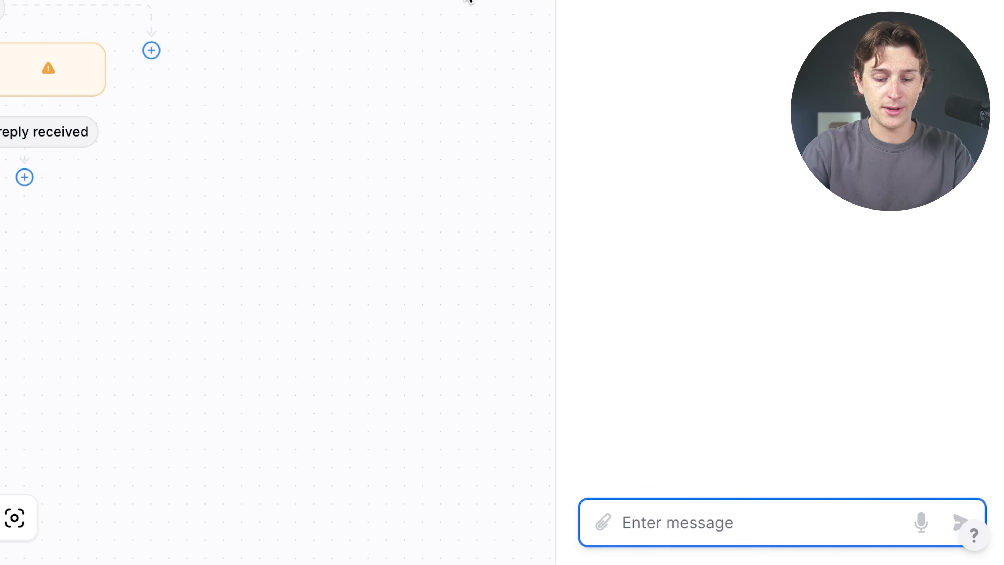
Send 'check my email for today' in the test chat, then revisit the AI Agent and trigger settings
text(check my email for today)
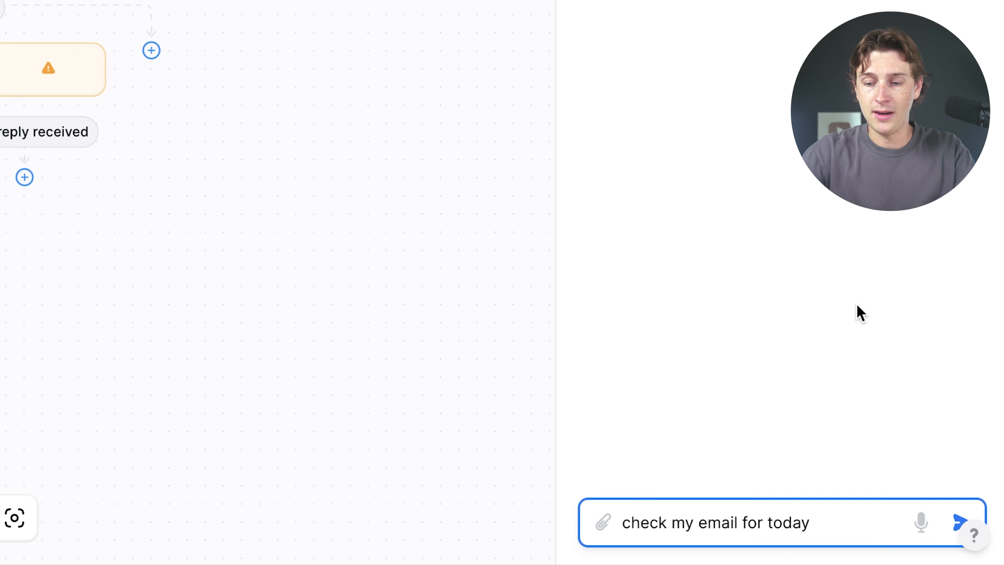
click(962, 524)
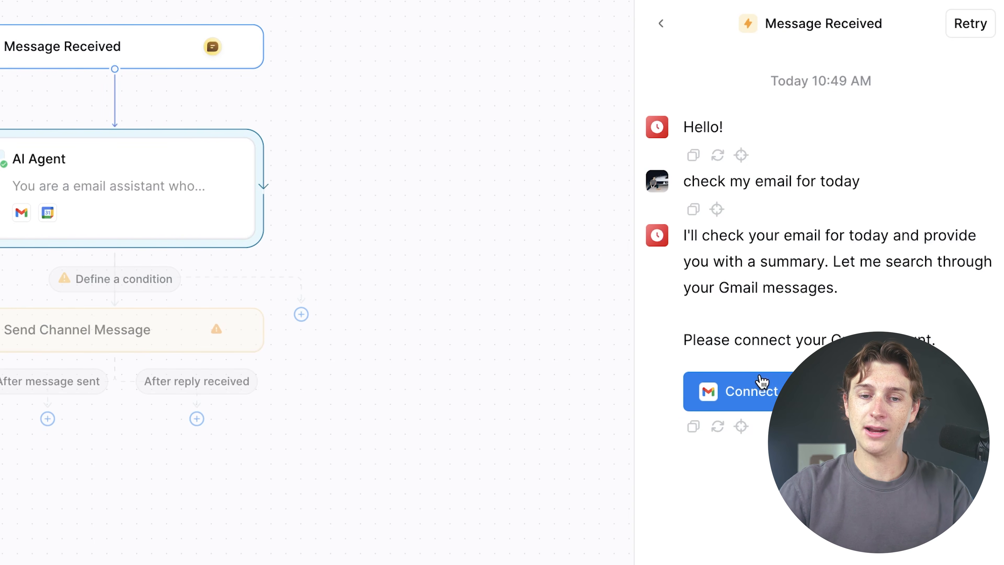
click(171, 200)
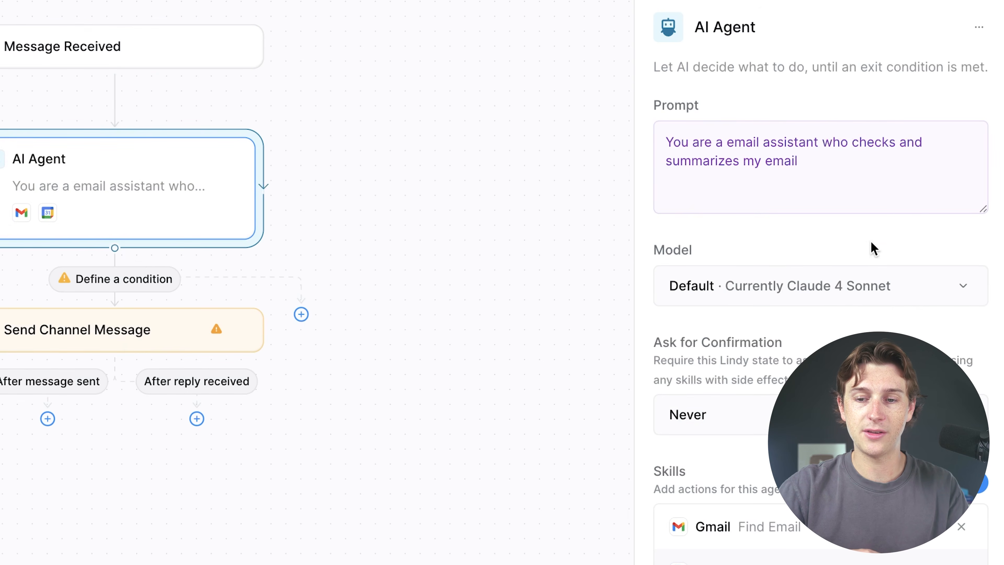
click(155, 67)
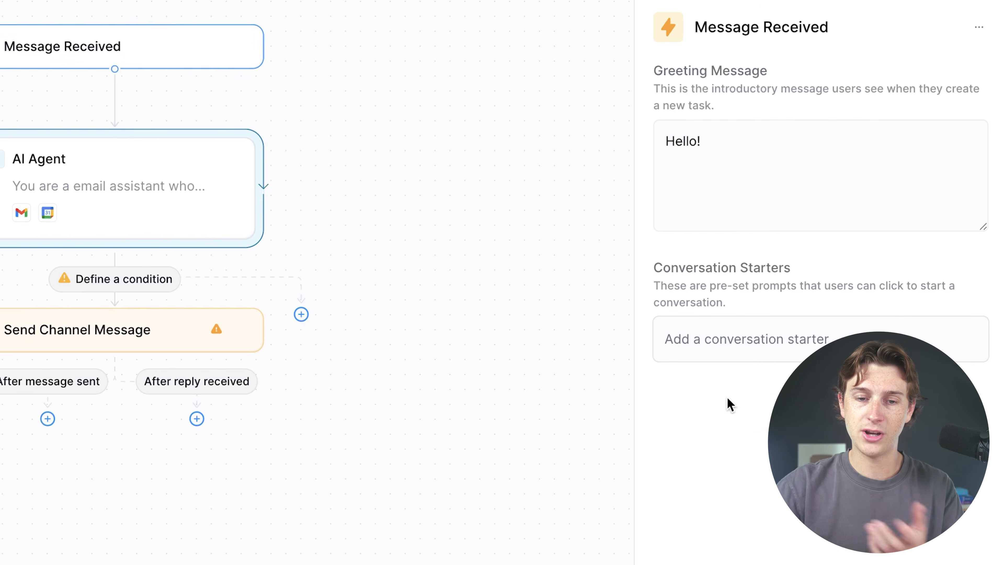